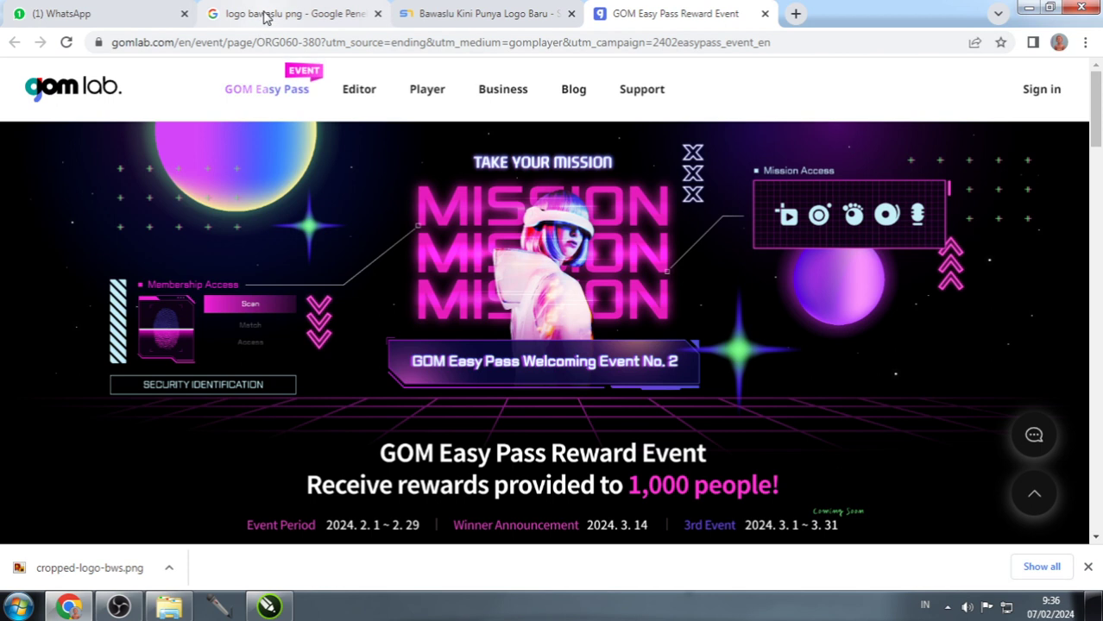
Step: Look through the Google image results for "logo bawaslu png" in the browser
left_click(263, 15)
scroll(336, 246, "up", 1)
scroll(337, 246, "up", 2)
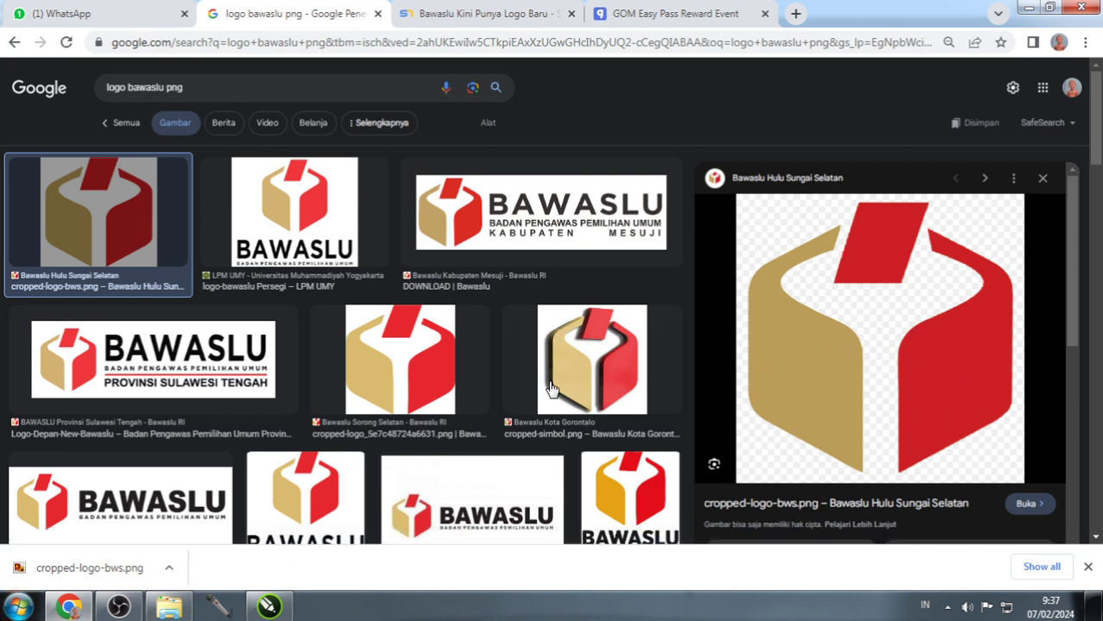
scroll(535, 365, "down", 1)
scroll(535, 365, "down", 2)
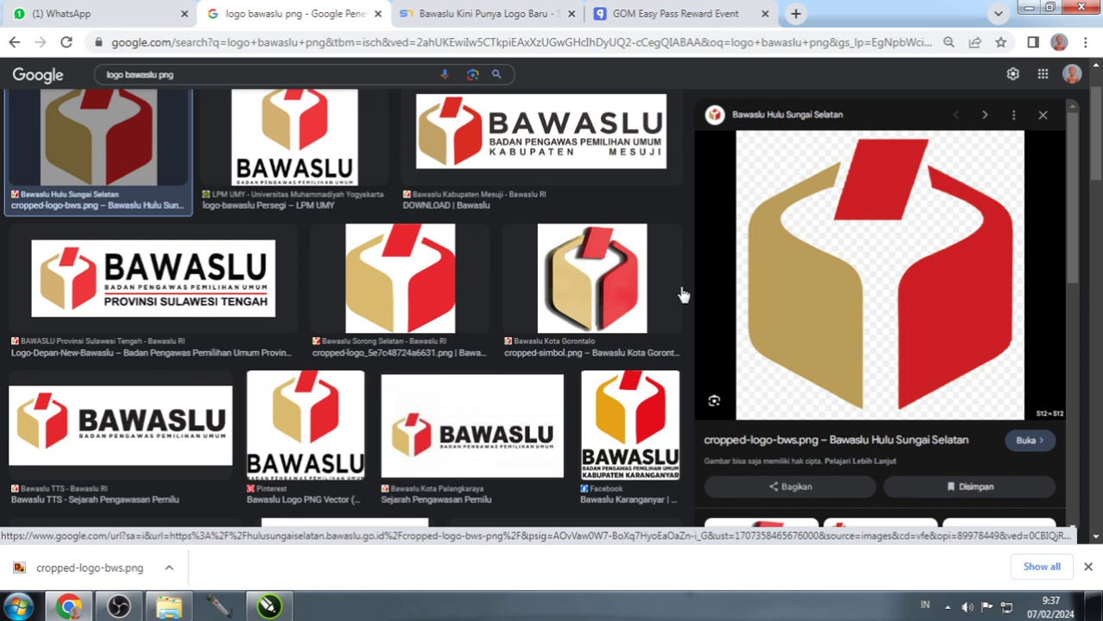
Step: Switch to File Explorer, open the Desktop folder and bring the Bawaslu logo image from it into the CorelDRAW document
left_click(169, 606)
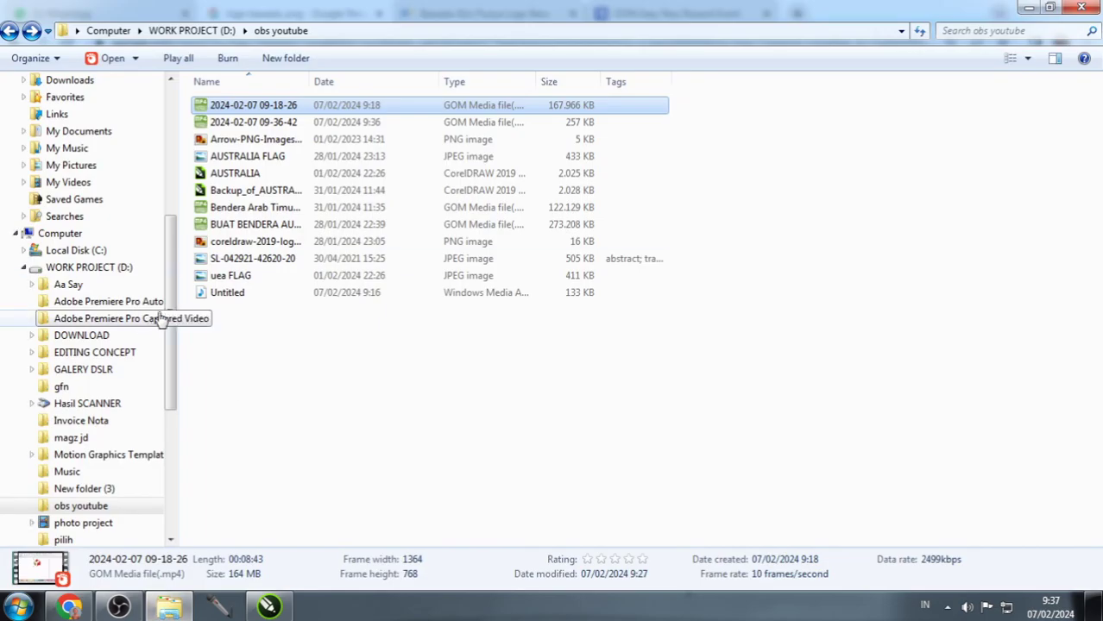
scroll(162, 319, "up", 6)
left_click(53, 104)
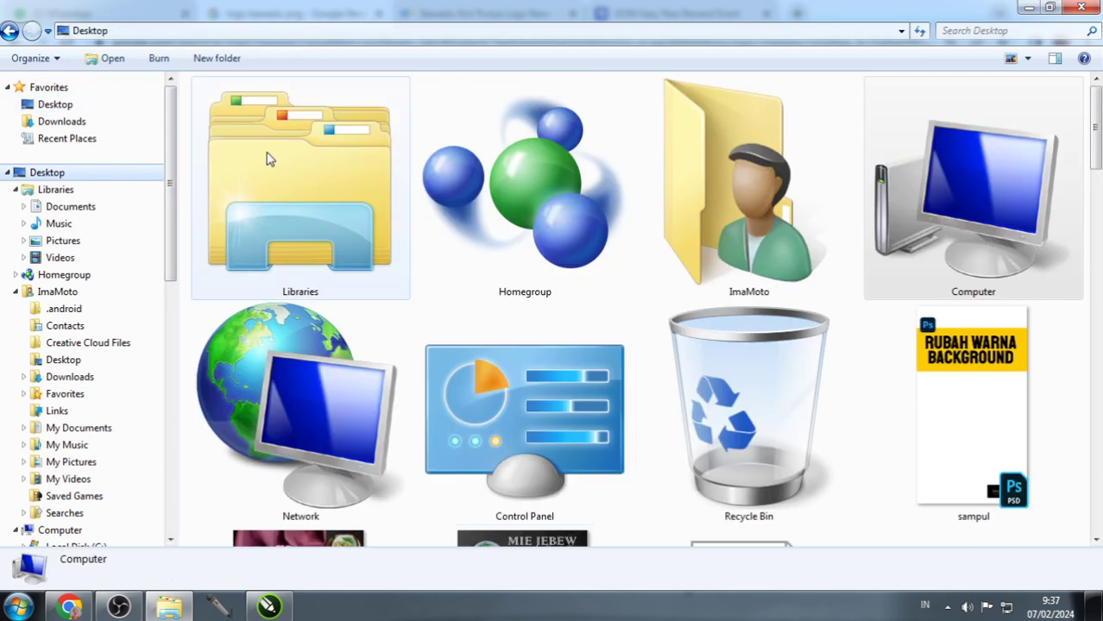
left_click(596, 412)
scroll(595, 416, "down", 5)
left_click_drag(296, 522, 524, 331)
left_click(179, 303)
Step: Check the logo's transparency with a green-filled ellipse about 414 × 179 mm sent behind it, and delete the ellipse
left_click(10, 258)
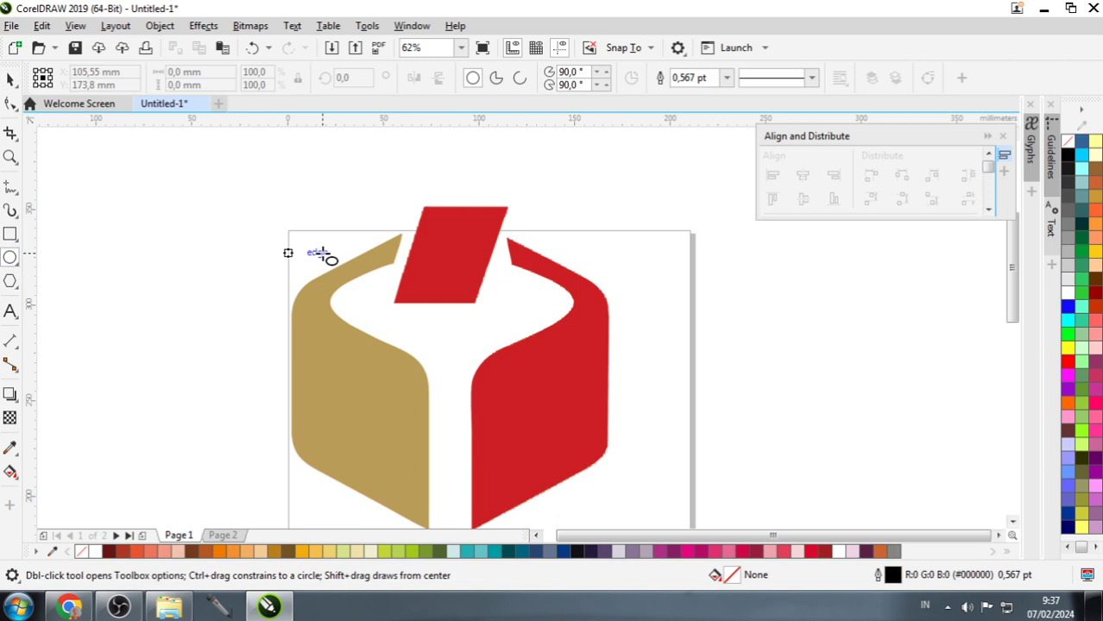
scroll(321, 255, "down", 1)
left_click_drag(227, 262, 631, 440)
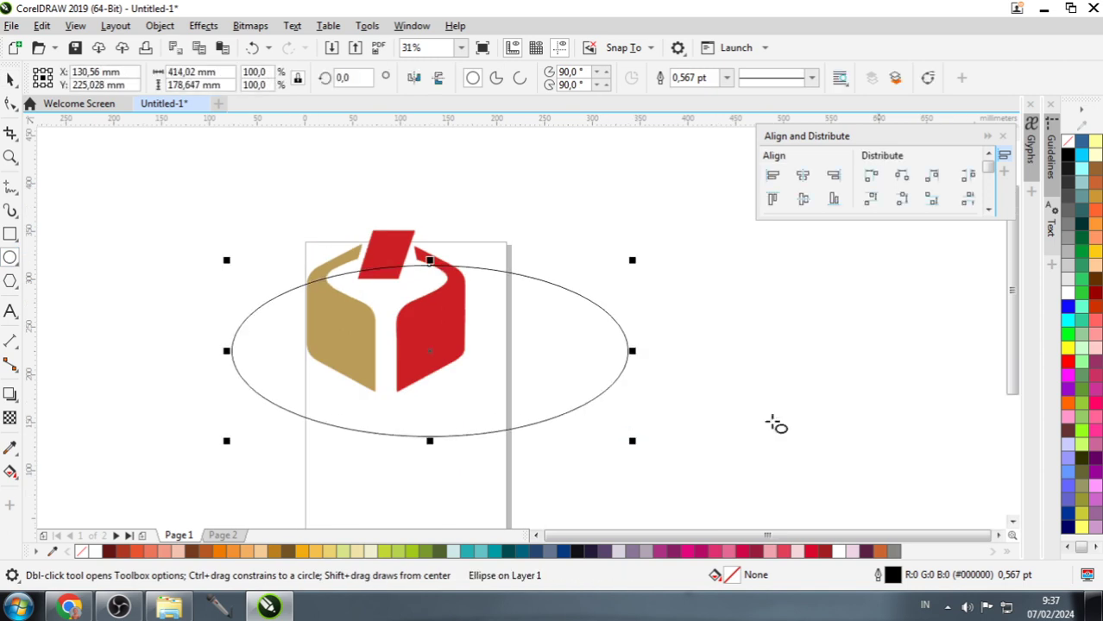
left_click(1069, 335)
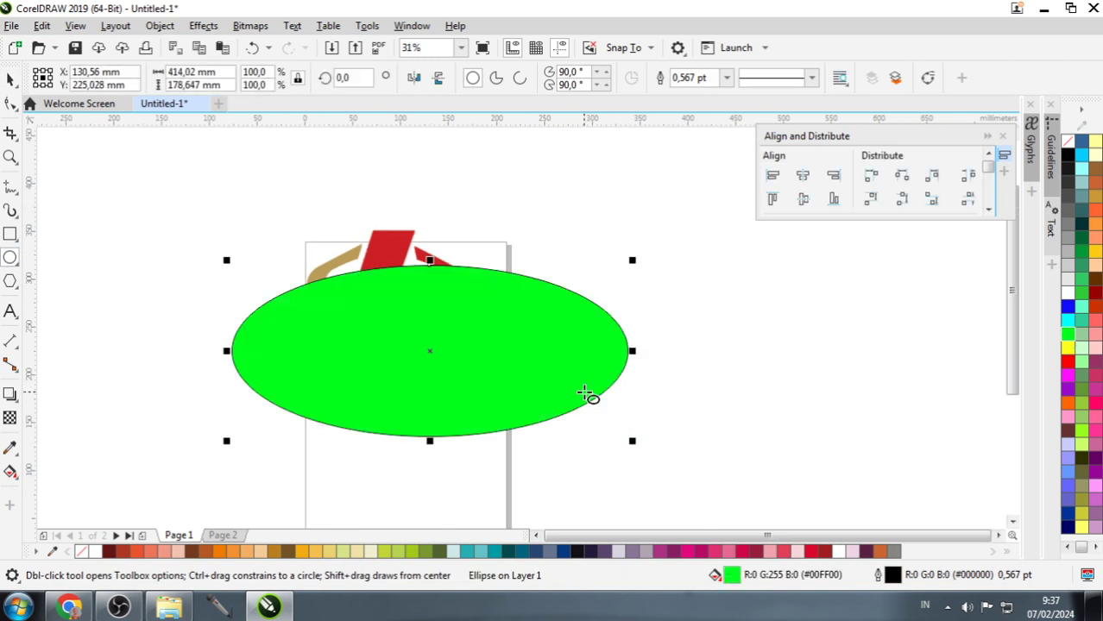
key("shift+Page_Down")
key("space")
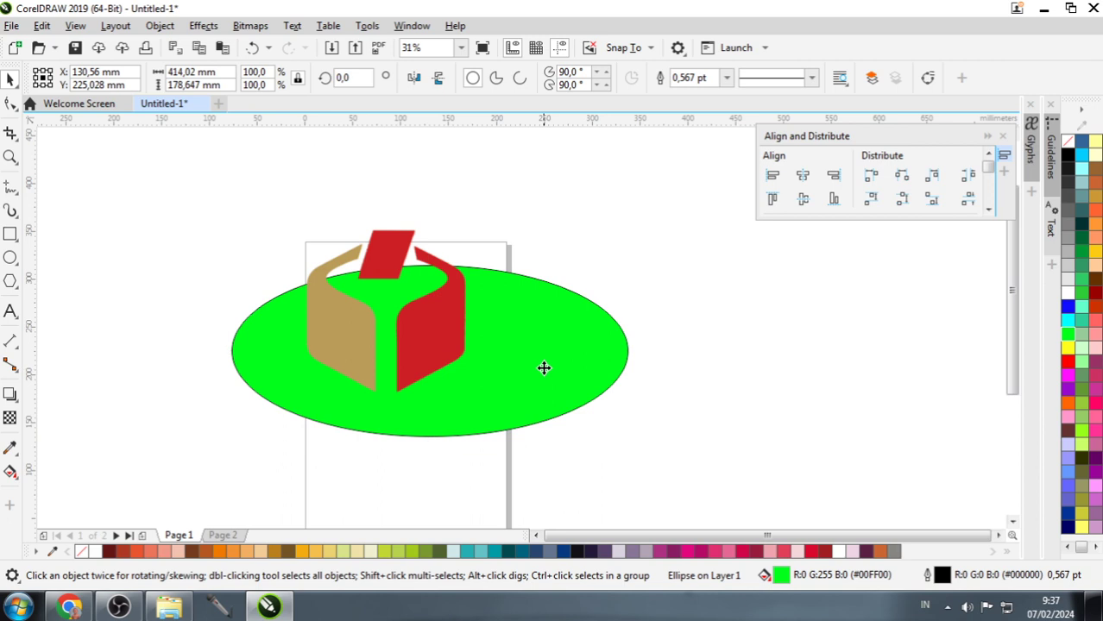
left_click_drag(544, 369, 443, 420)
key("Delete")
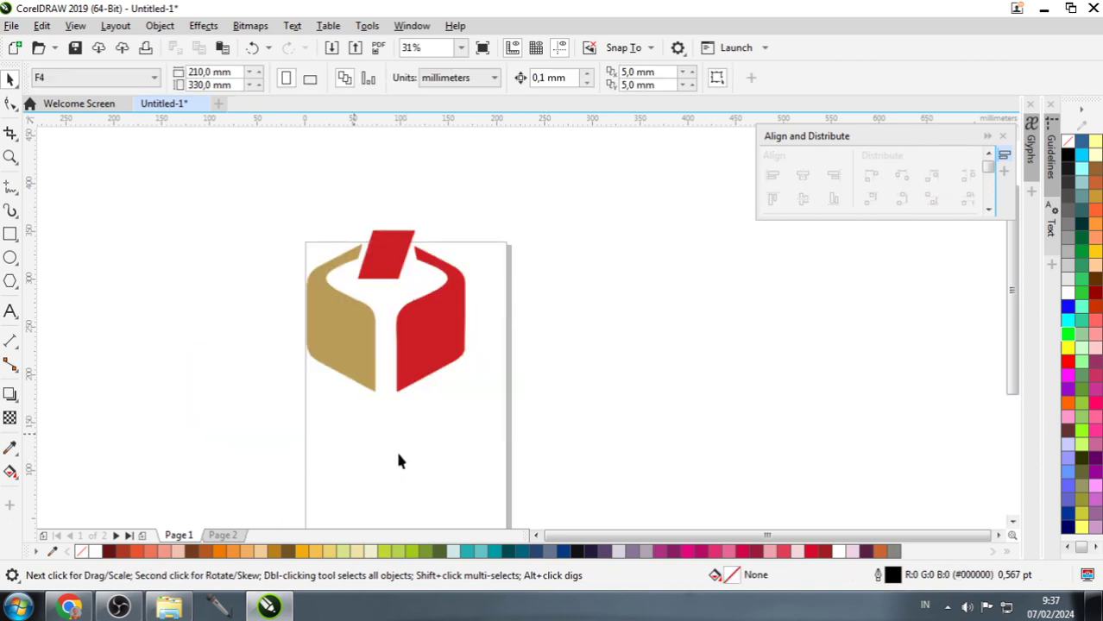
Step: Move the three-line BAWASLU text block from Page 2 to Page 1, placing it under the logo and enlarging it to about 40 pt
left_click(222, 535)
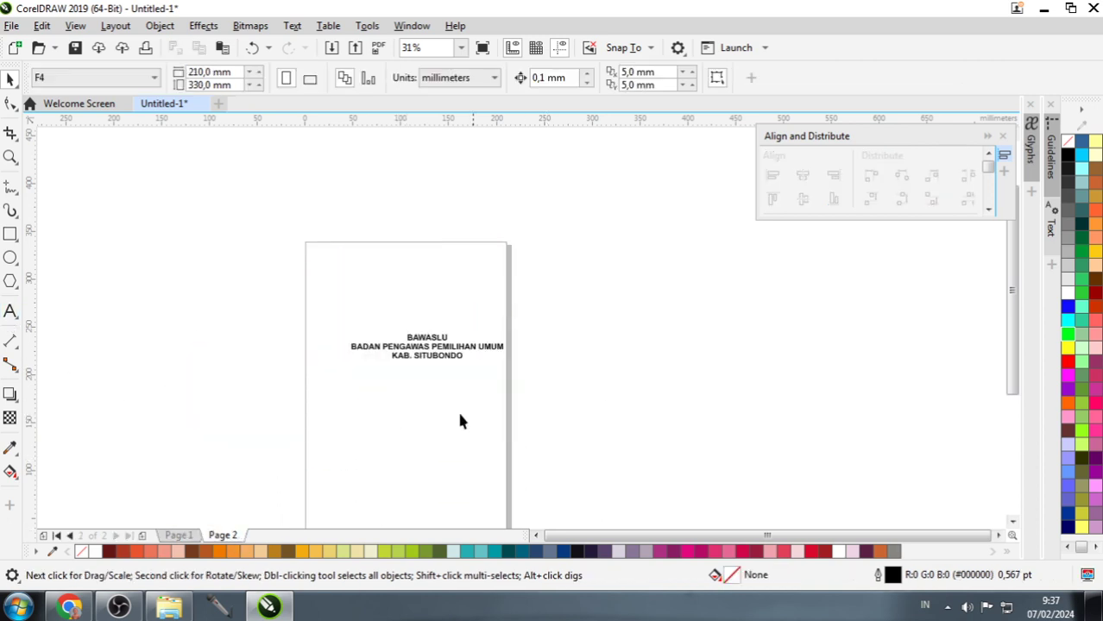
left_click(455, 356)
key("Delete")
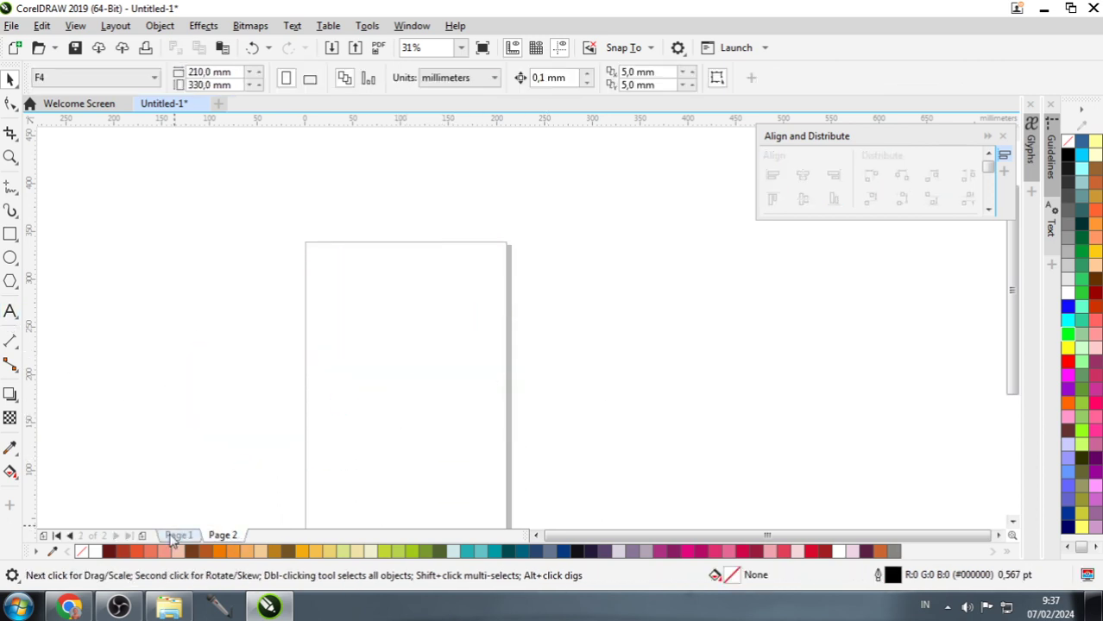
left_click(179, 535)
key("ctrl+v")
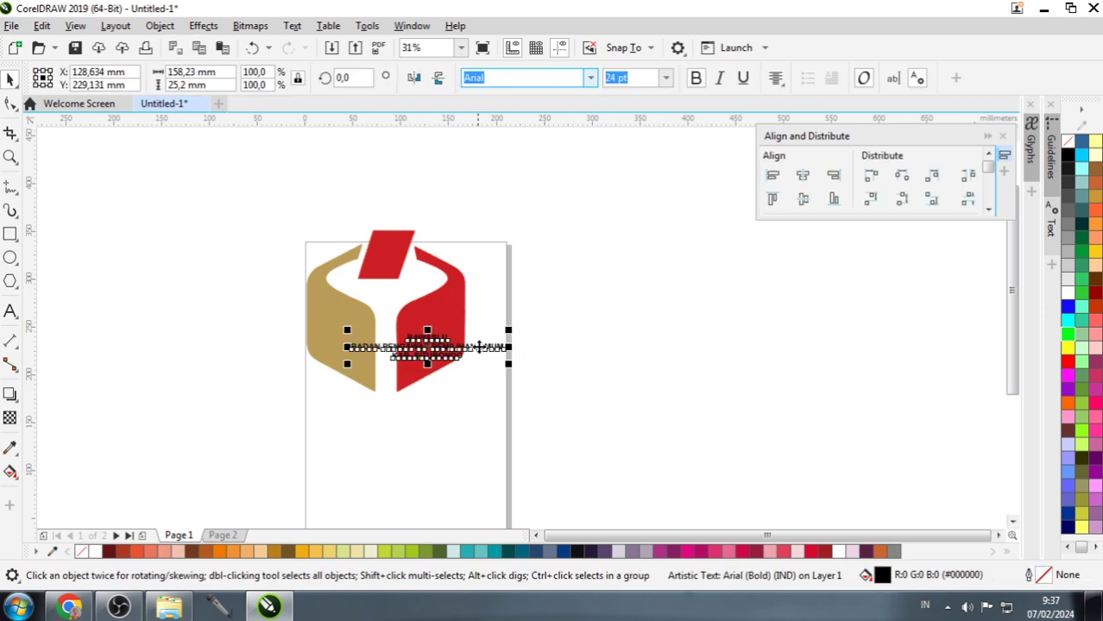
left_click_drag(472, 342, 521, 384)
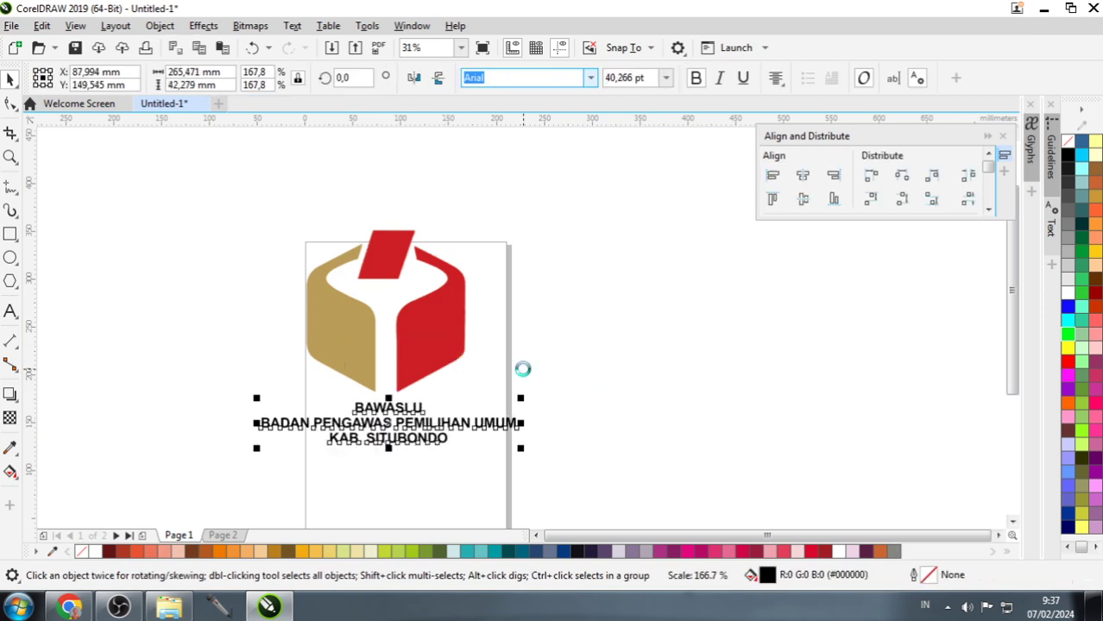
left_click(555, 475)
left_click_drag(557, 480, 290, 226)
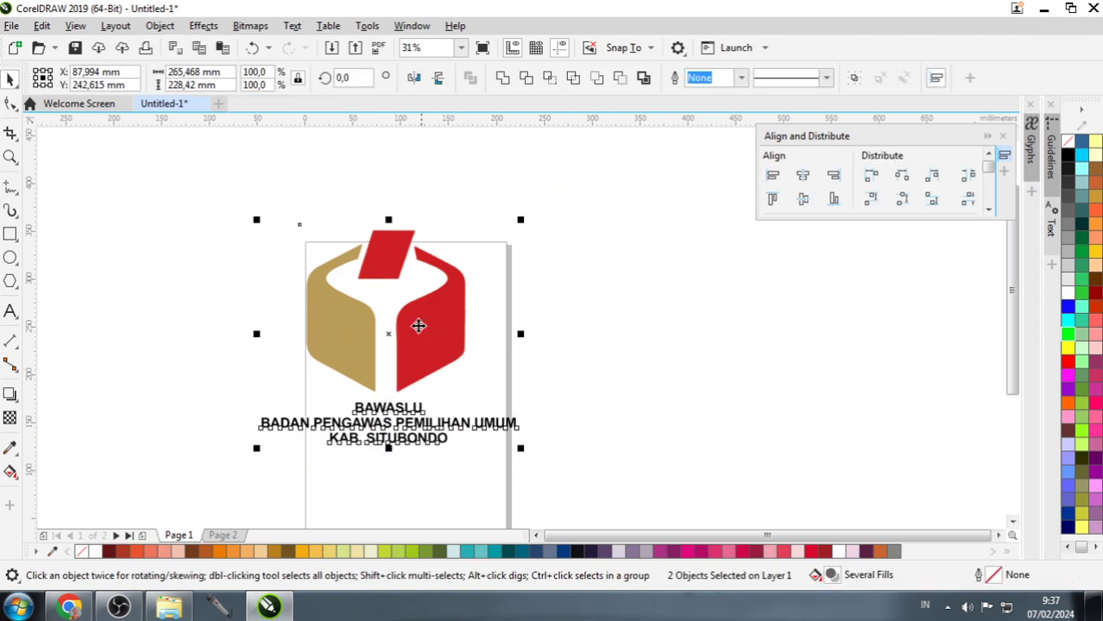
key("Escape")
left_click(442, 338)
scroll(443, 338, "up", 2)
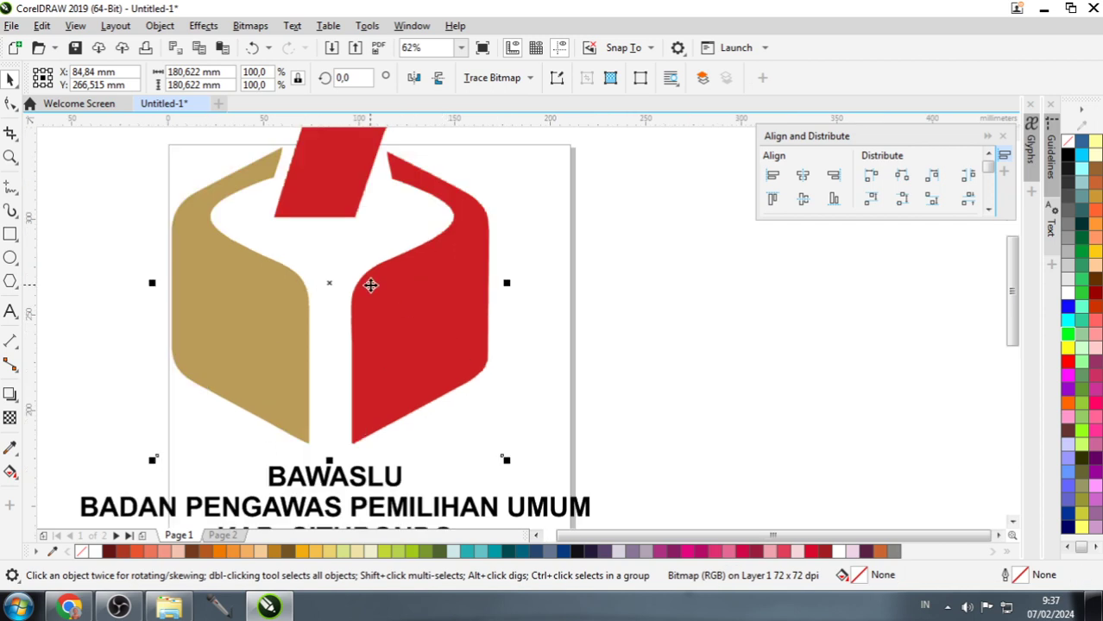
scroll(450, 363, "down", 2)
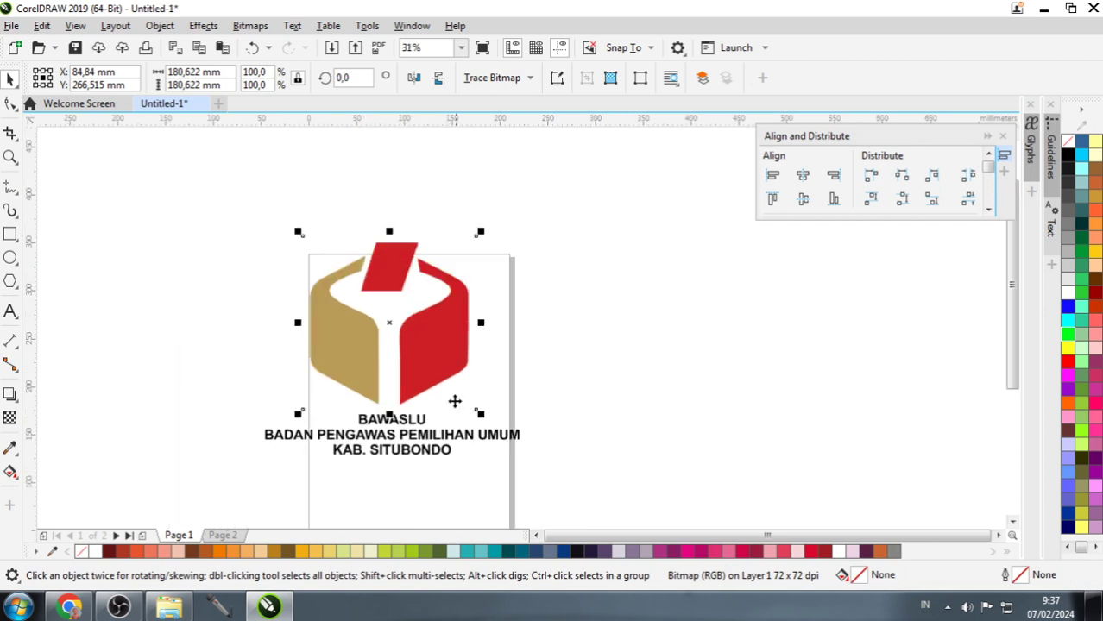
Step: Clear the page by moving the text block off its right side and the logo image off its left side
left_click(443, 451)
left_click_drag(443, 451, 636, 421)
left_click_drag(411, 354, 226, 374)
left_click_drag(469, 422, 578, 420)
left_click(400, 351)
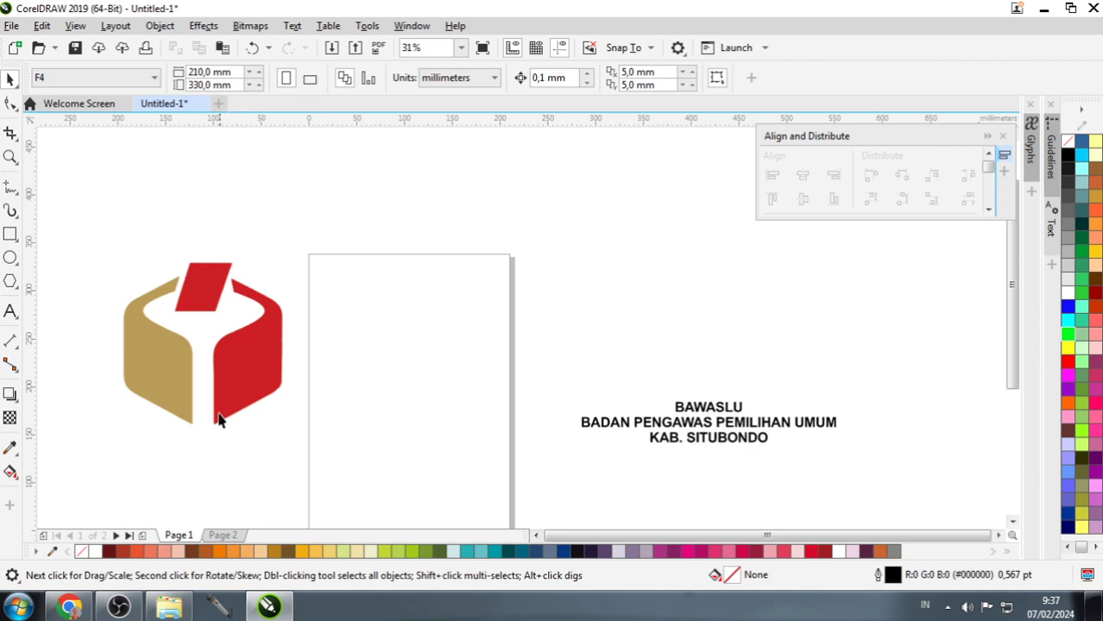
left_click(10, 233)
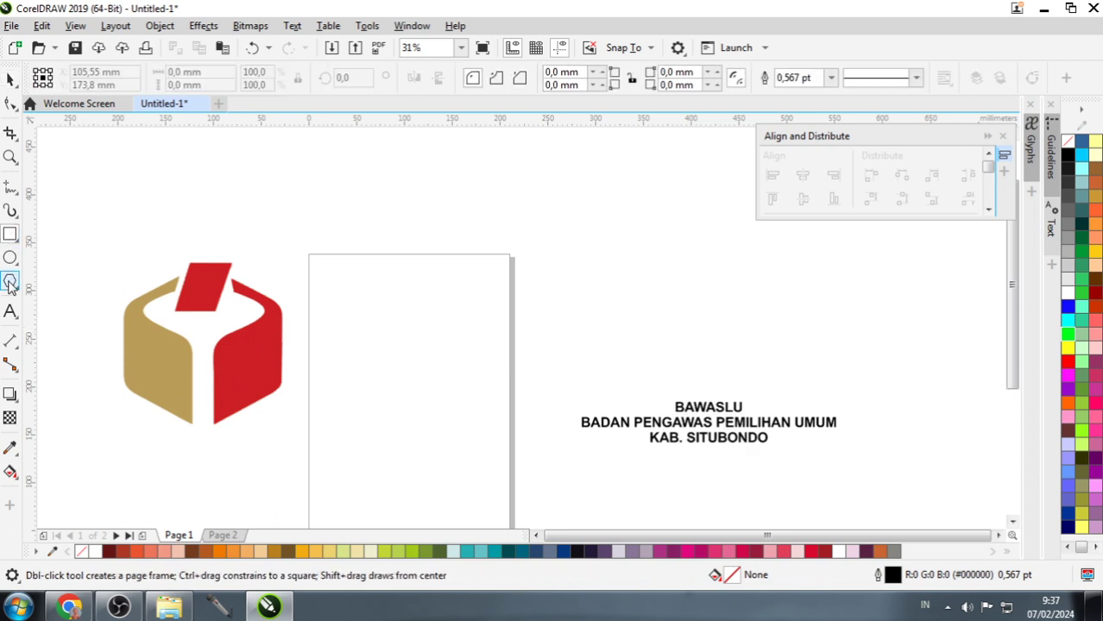
left_click(10, 281)
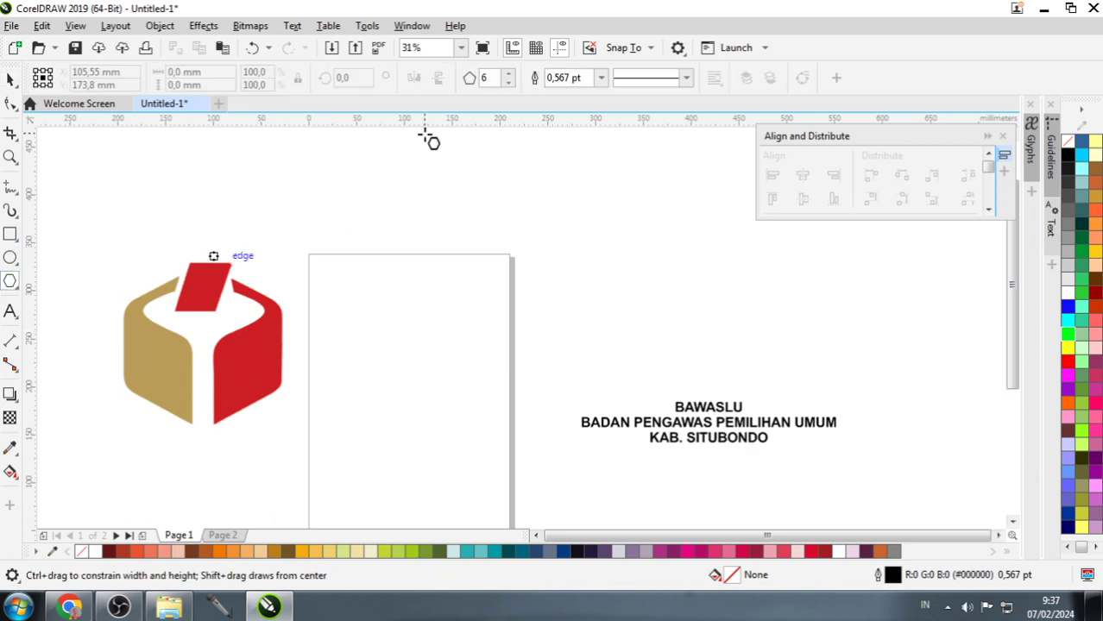
left_click(510, 74)
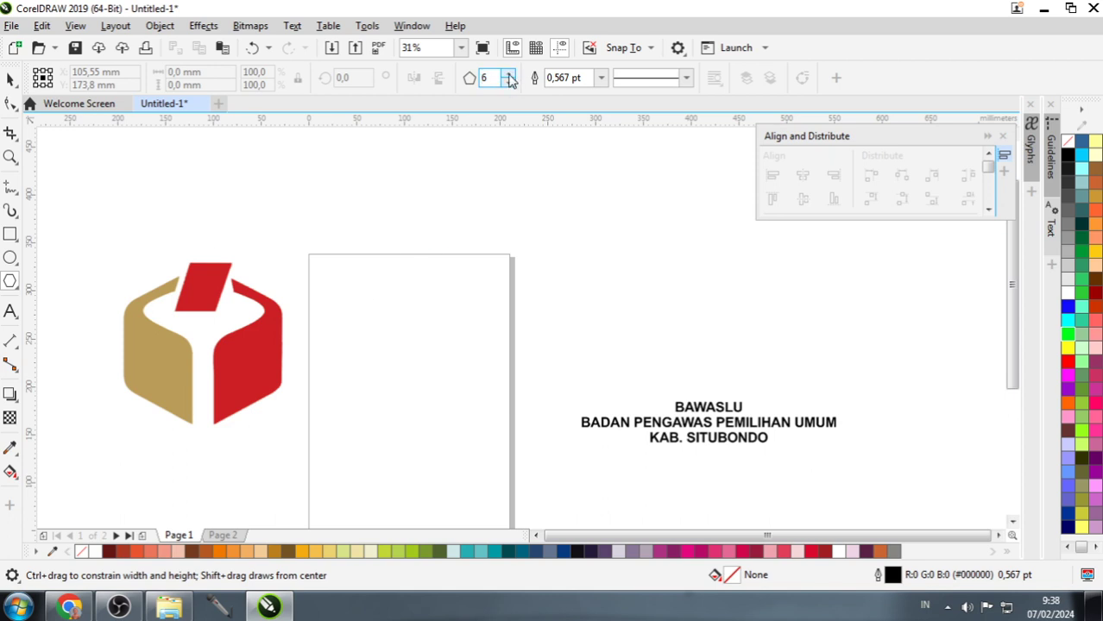
left_click_drag(358, 297, 471, 426)
key("space")
left_click_drag(436, 367, 398, 345)
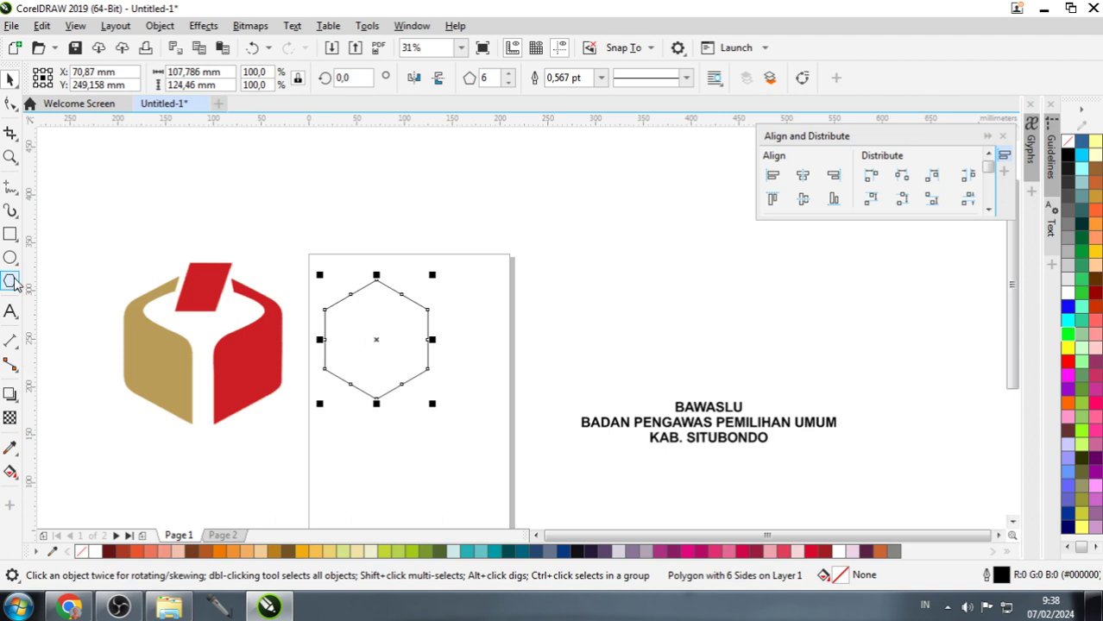
left_click_drag(428, 350, 400, 302)
key("Delete")
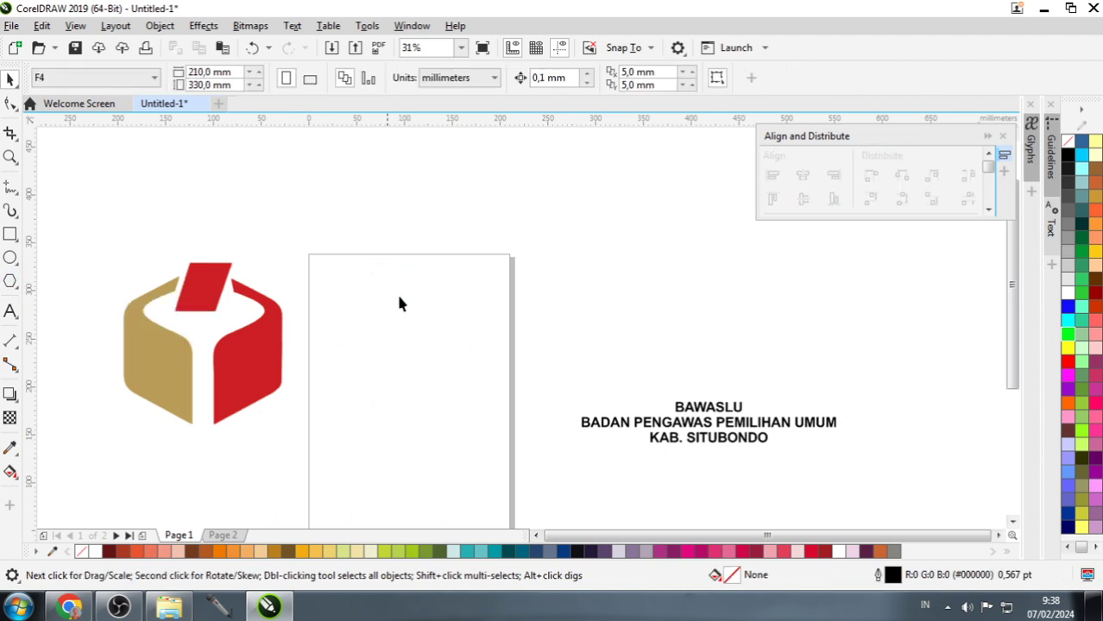
Step: Draw a six-sided polygon about 125 × 144 mm on the empty page beside the logo image
left_click(12, 282)
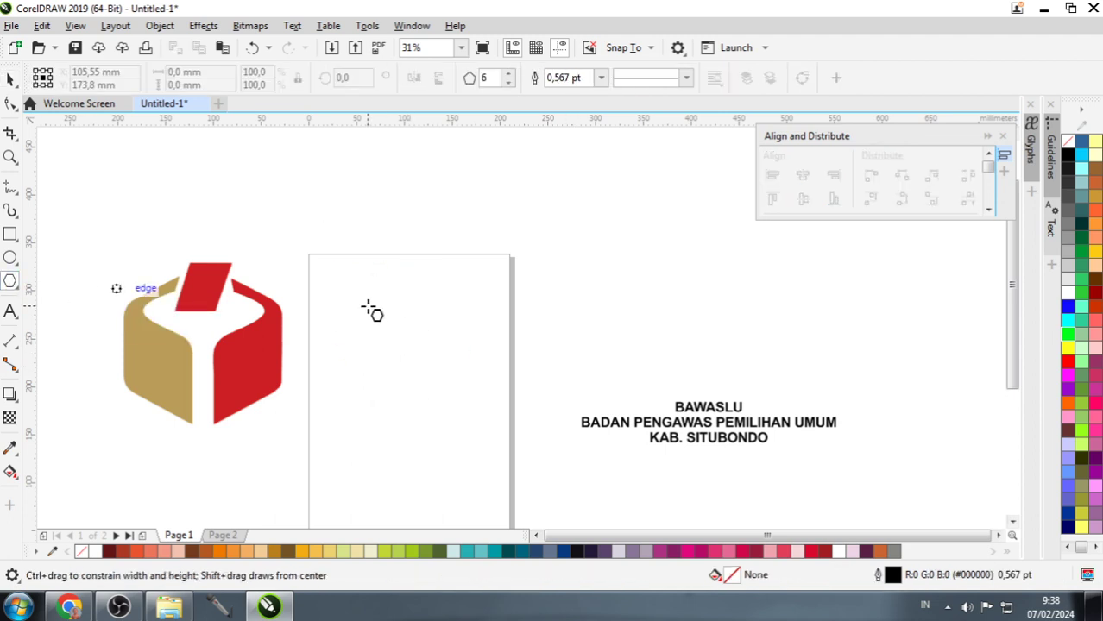
left_click_drag(332, 297, 469, 371)
key("space")
scroll(421, 330, "up", 2)
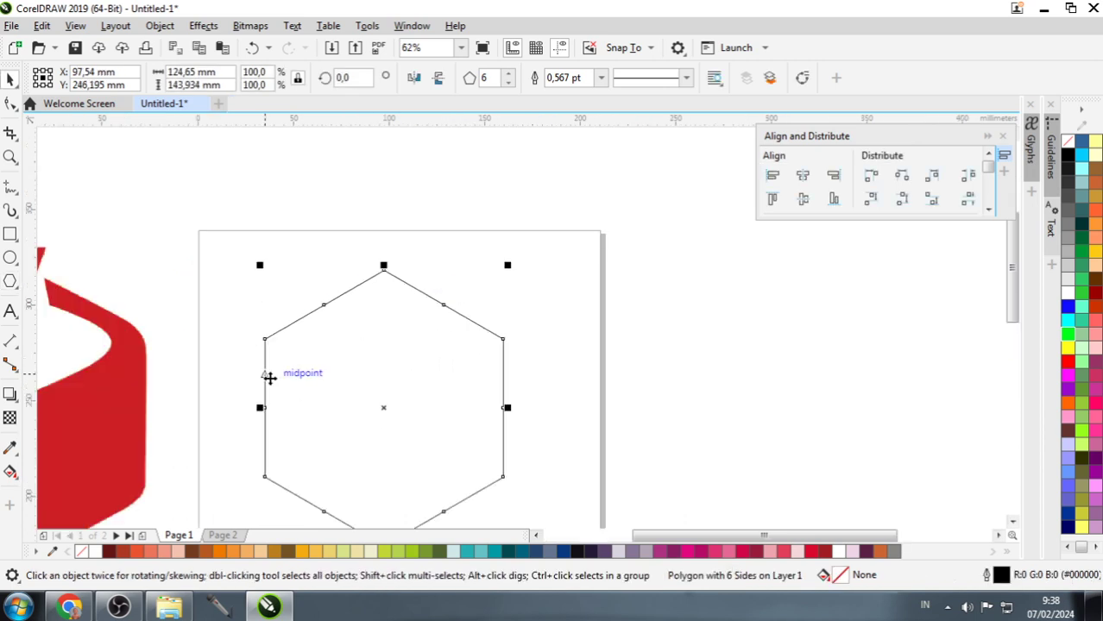
scroll(140, 350, "up", 2)
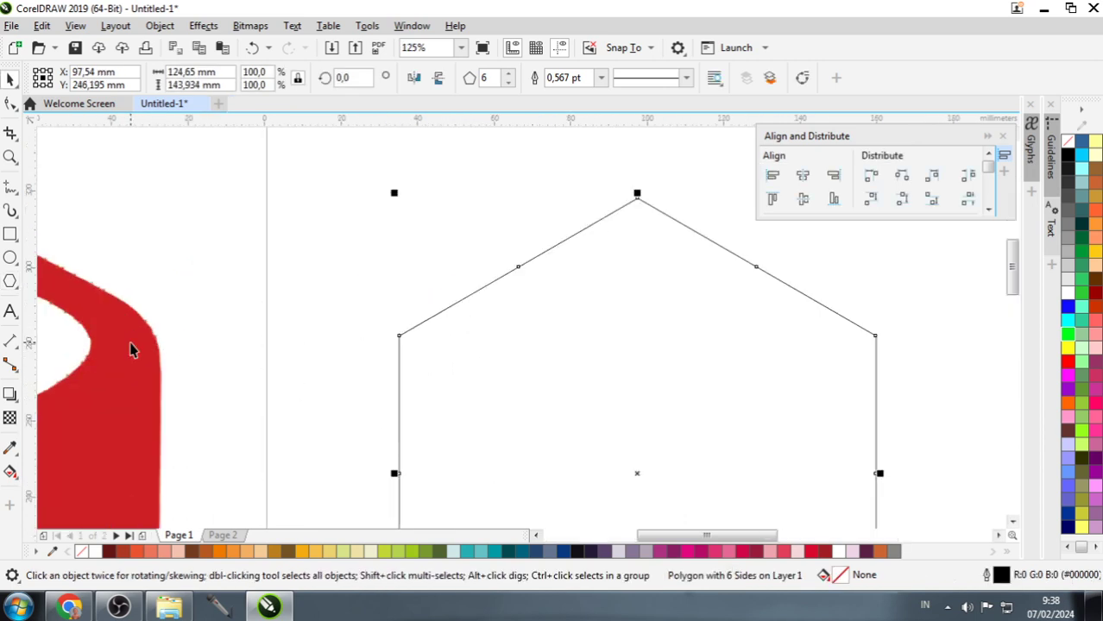
Step: Convert the hexagon's sides to curves with the Shape tool and reshape its corner nodes into smooth, rounded corners
left_click(470, 380)
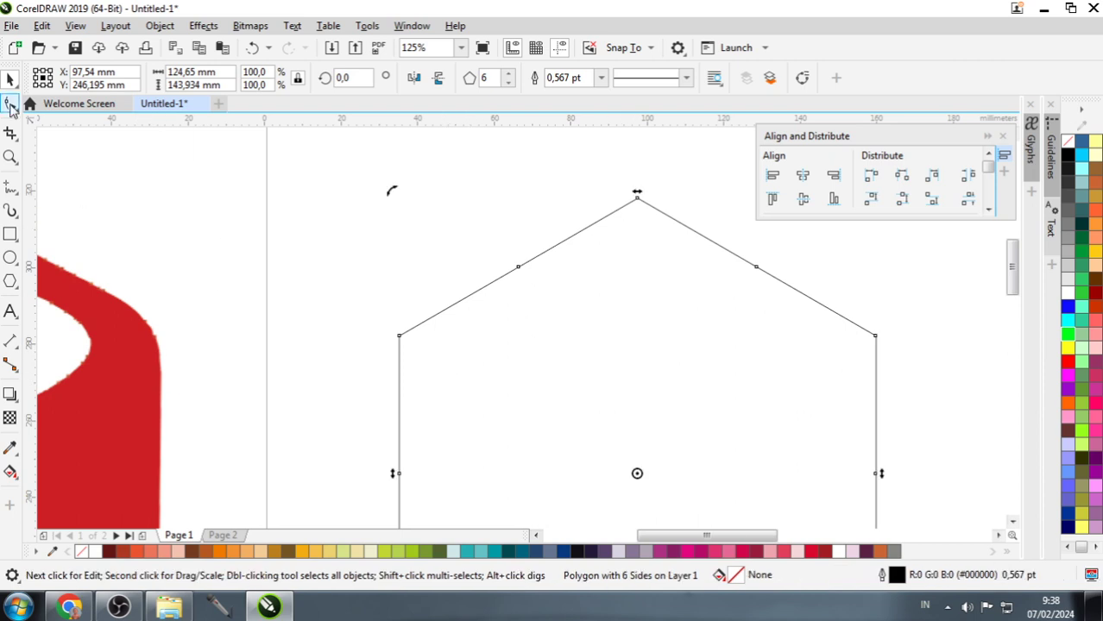
left_click(12, 105)
scroll(404, 351, "up", 4)
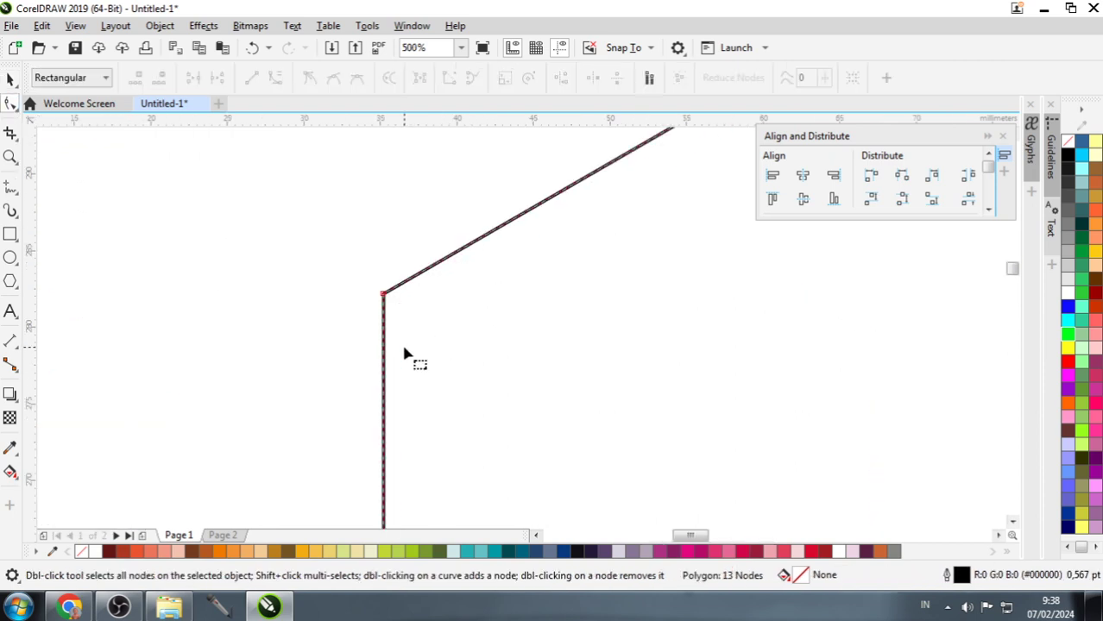
left_click(276, 86)
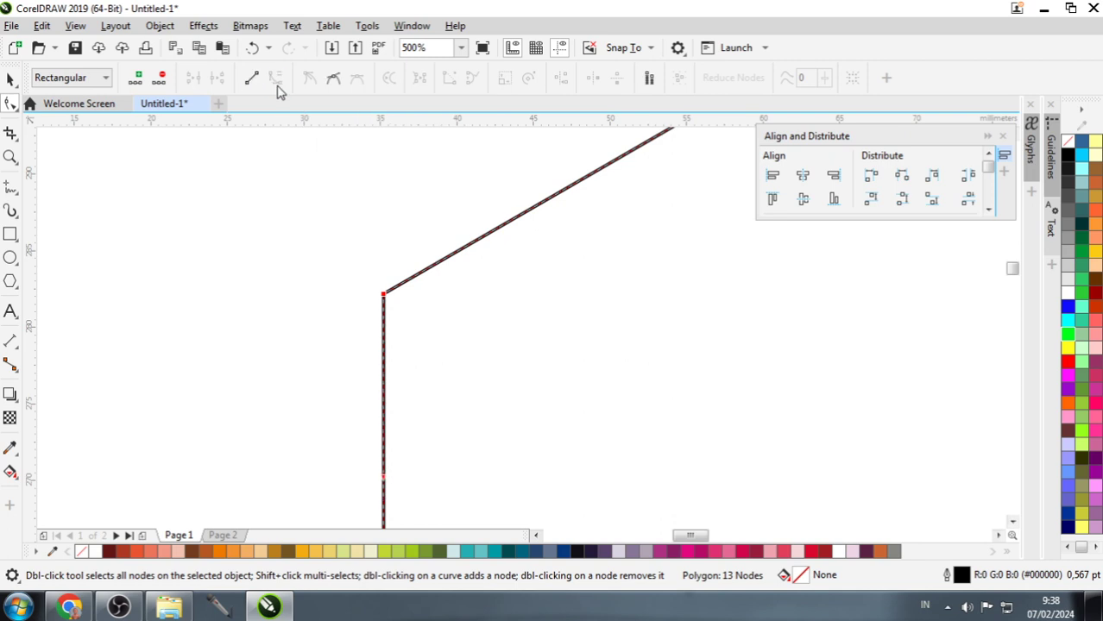
scroll(418, 320, "down", 2)
scroll(419, 320, "up", 2)
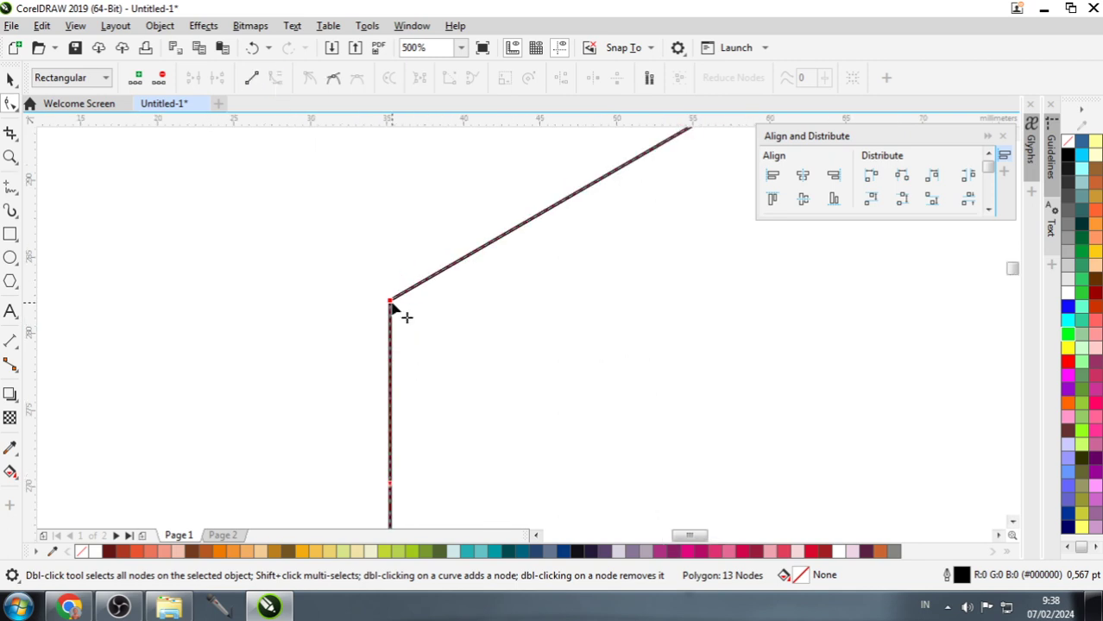
left_click_drag(391, 306, 435, 316)
scroll(448, 320, "down", 4)
key("space")
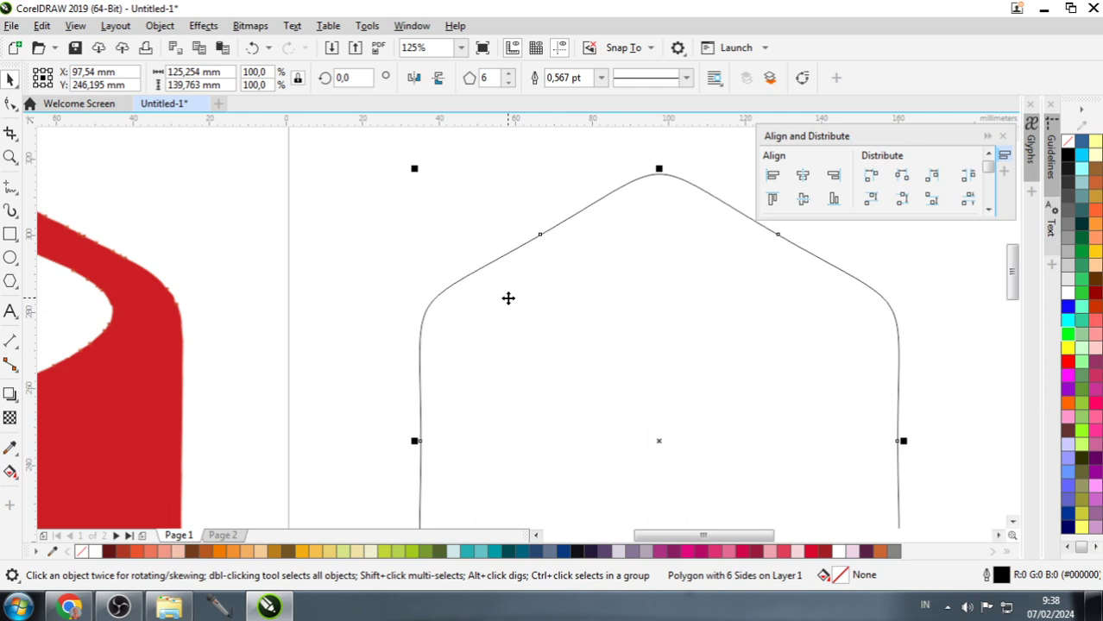
Step: Move the rounded hexagon to about X 118 mm, Y 256 mm on the page and select the logo image
scroll(634, 286, "down", 1)
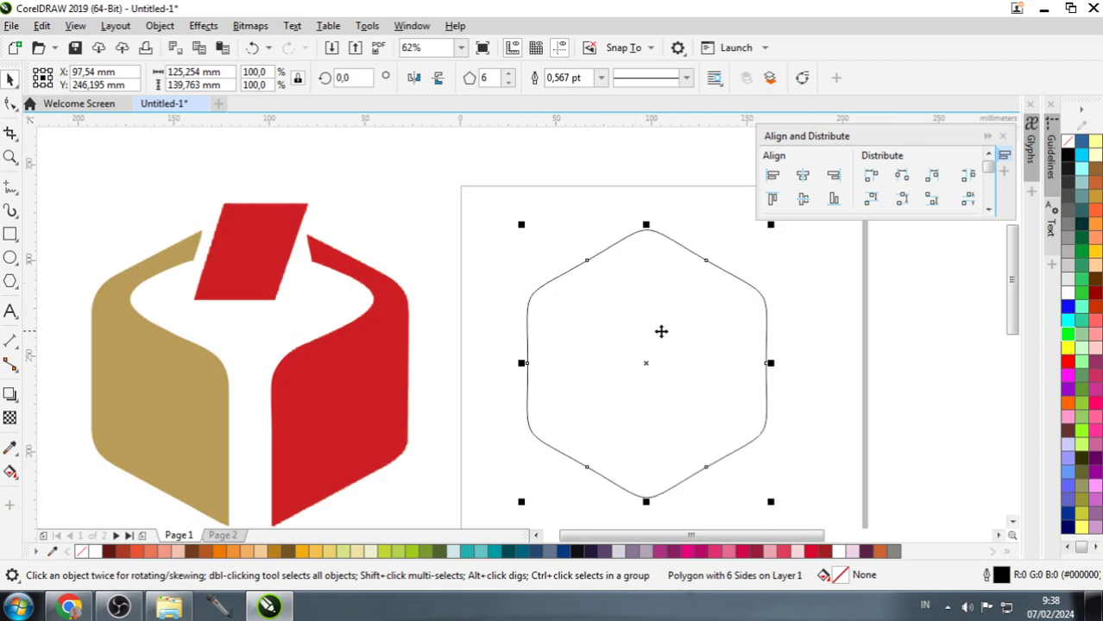
left_click_drag(658, 331, 634, 326)
left_click(399, 293)
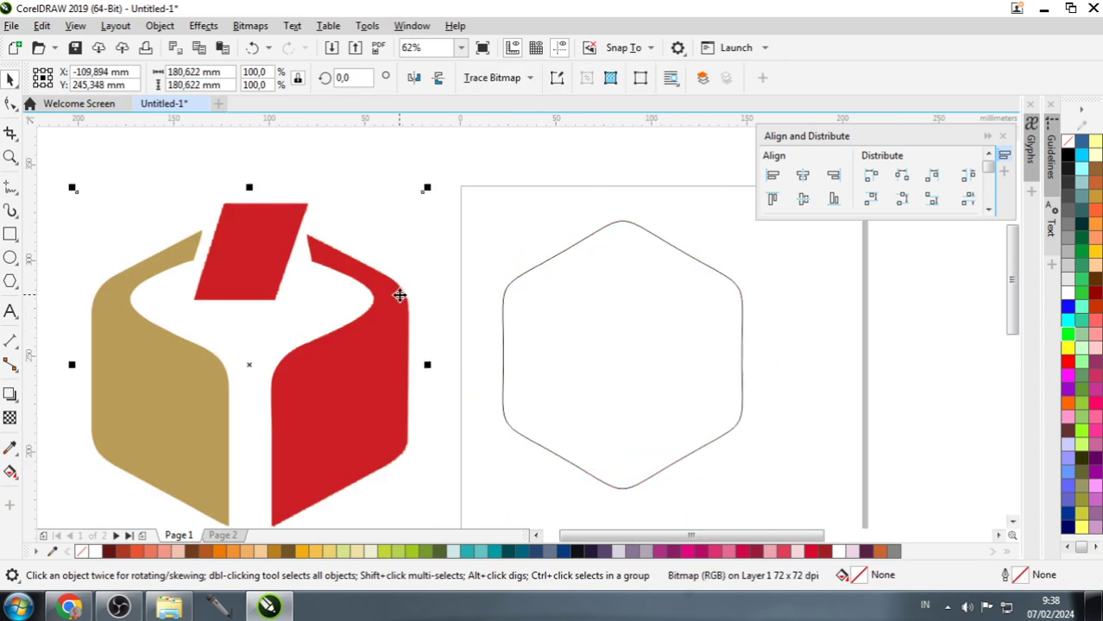
left_click_drag(399, 293, 688, 312)
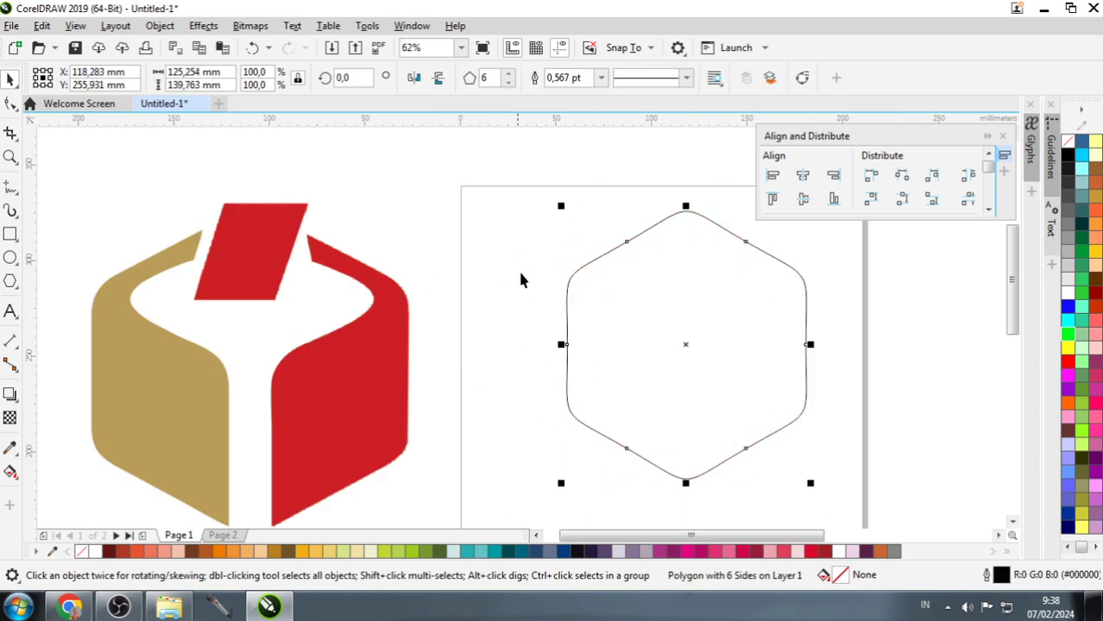
left_click(453, 267)
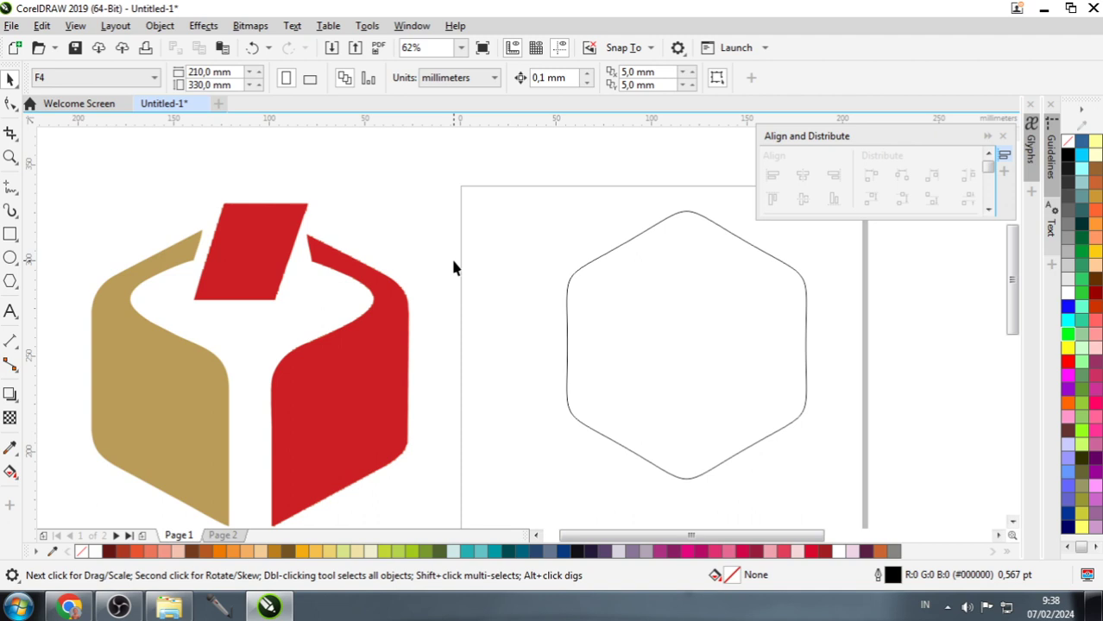
left_click(242, 240)
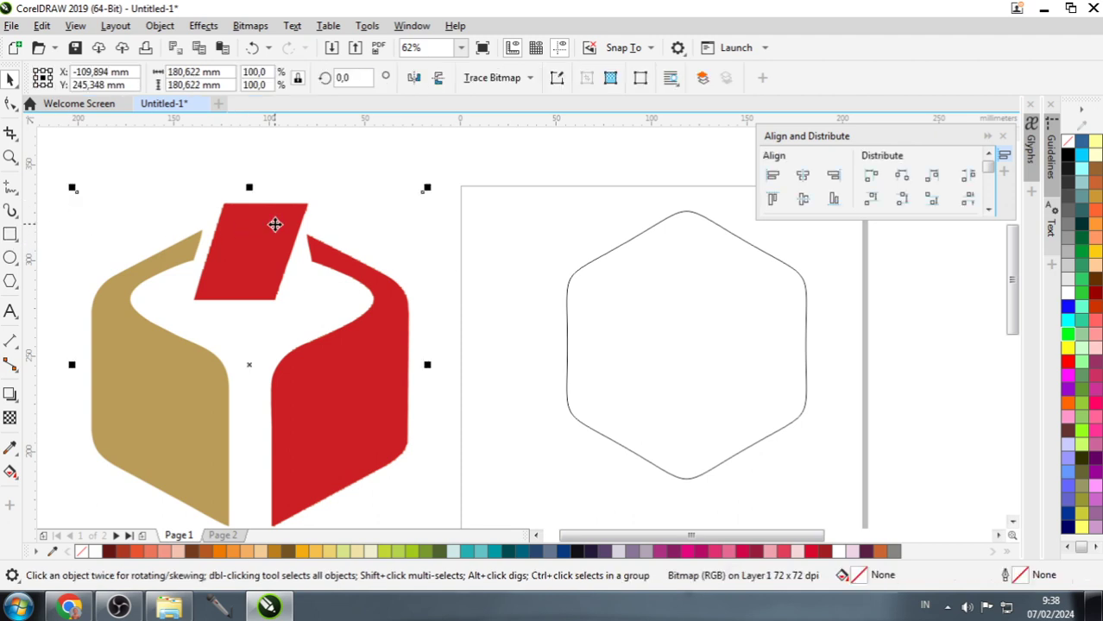
Step: Draw an upright rectangle about 34 × 55 mm overlapping the hexagon's top corner
left_click(10, 234)
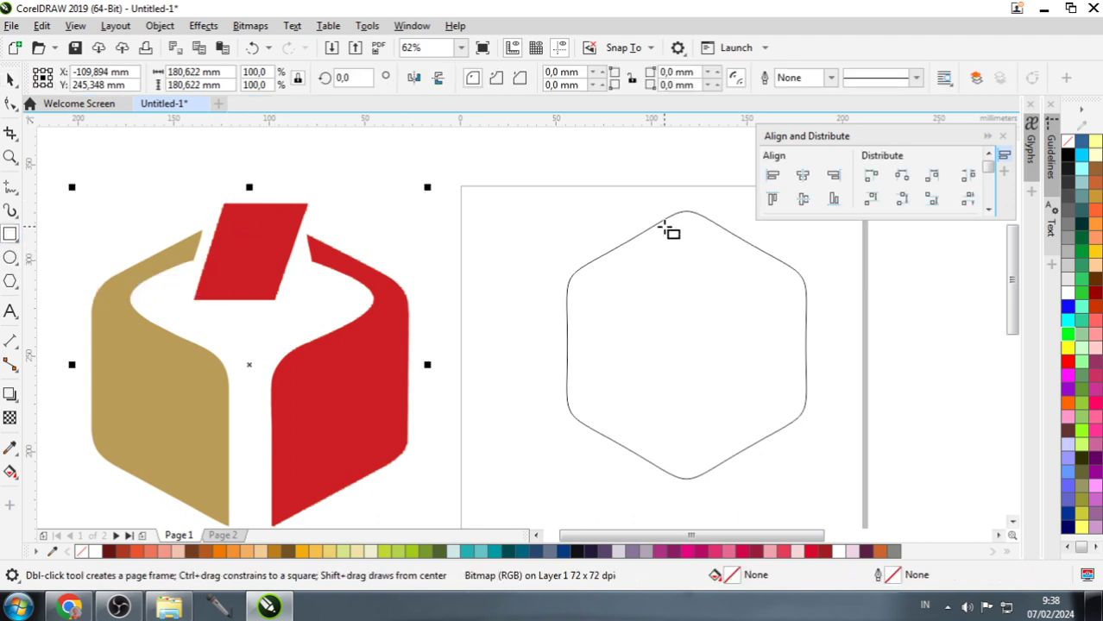
left_click_drag(653, 176, 719, 283)
key("space")
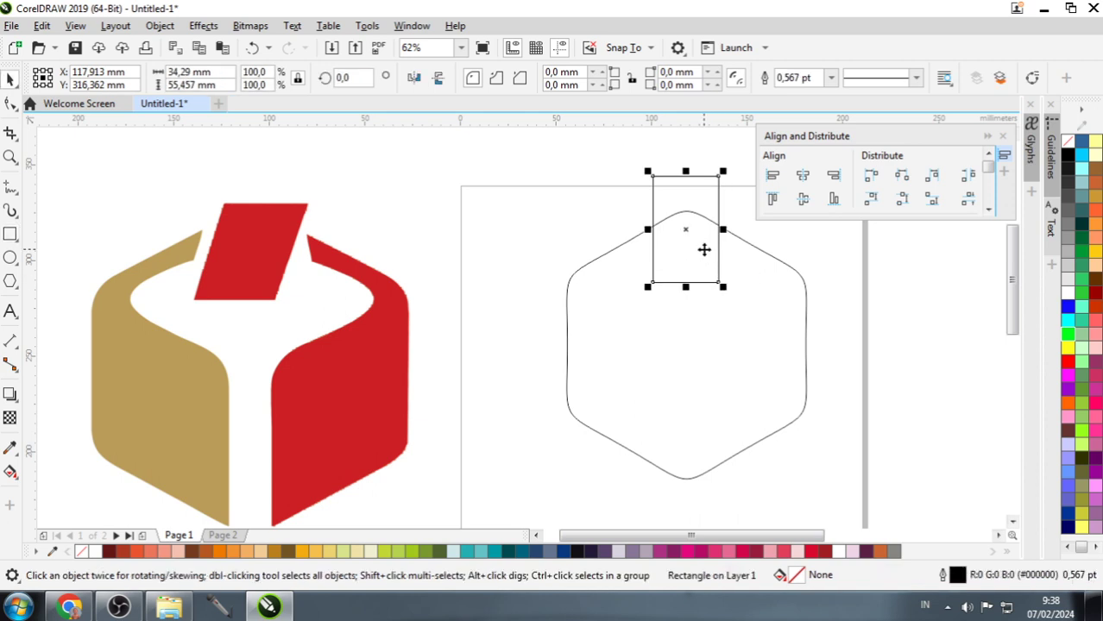
Step: Skew the rectangle into a right-leaning parallelogram about 46 mm wide and shorten it to match the logo's ballot paper
left_click(781, 242)
left_click(685, 283)
left_click(698, 241)
left_click_drag(685, 169, 718, 204)
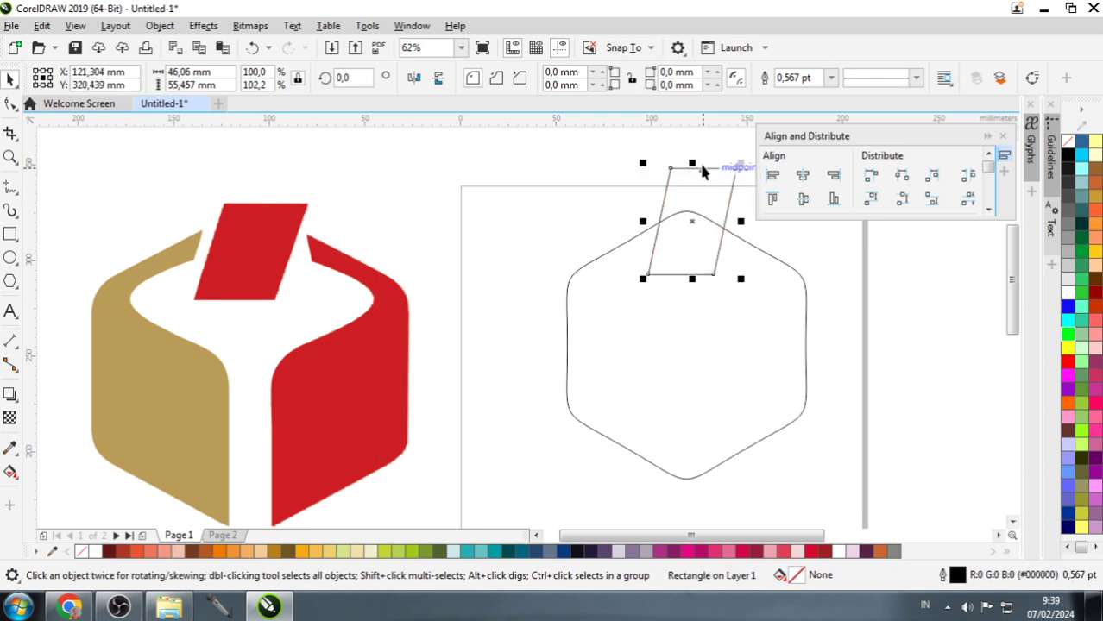
left_click_drag(694, 162, 692, 181)
left_click_drag(692, 265, 692, 276)
Step: Select the parallelogram and hexagon together and move them down and left on the page, centred at about X 94.6 mm
left_click(606, 264)
left_click(724, 343, "shift")
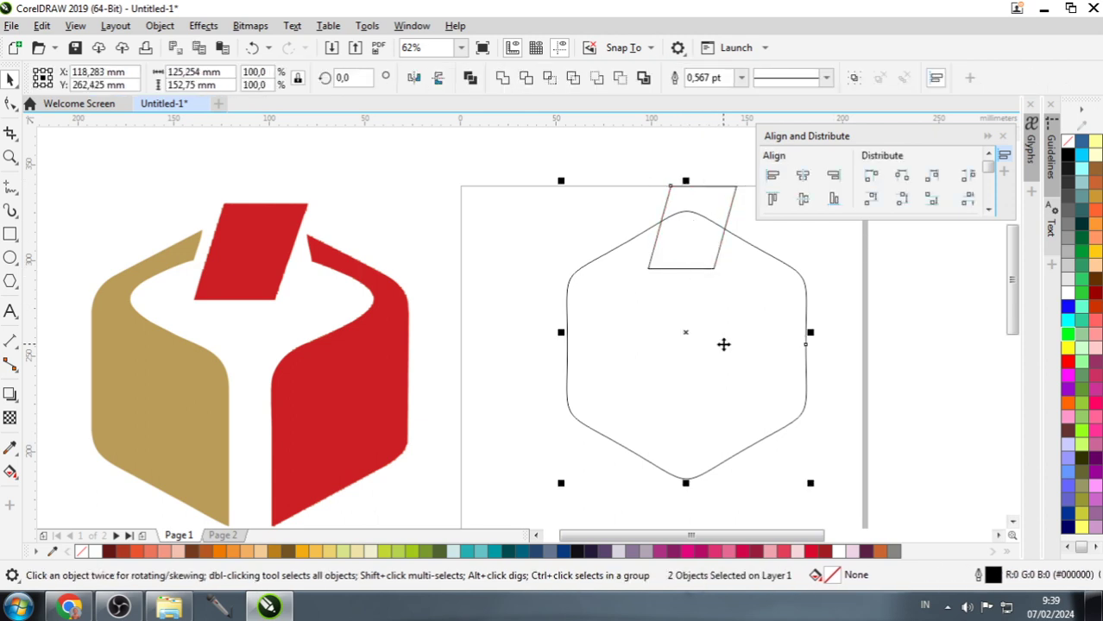
left_click_drag(641, 238, 598, 307)
left_click(760, 294)
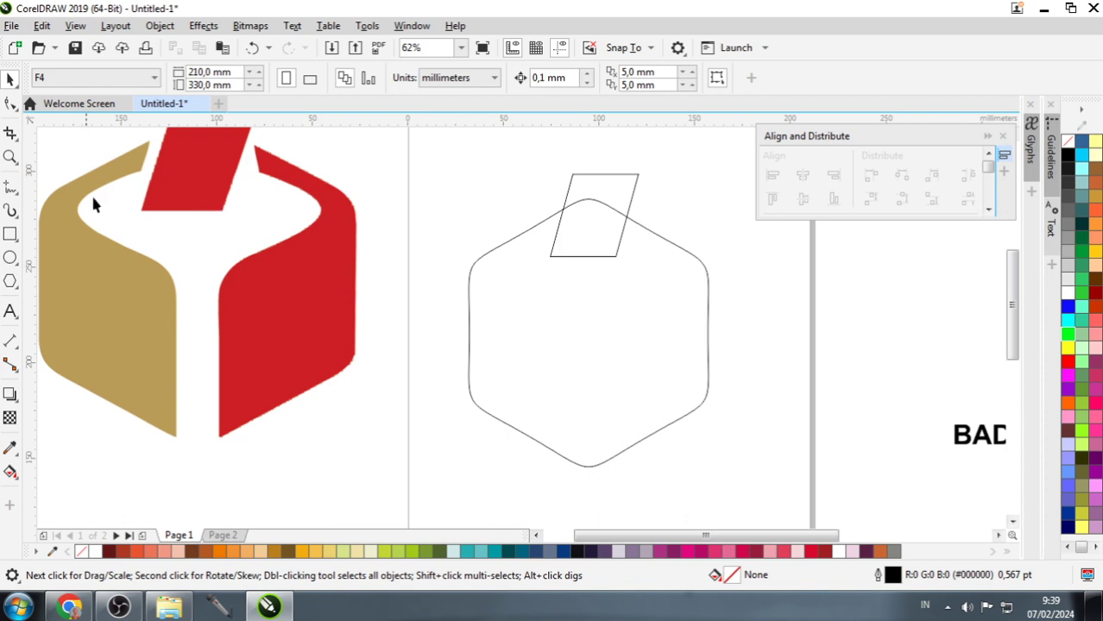
Step: Draw a square about 52.5 mm wide inside the hexagon, rotated 45° into a diamond centred near X 94.4 mm, Y 231.9 mm
left_click(10, 235)
mouse_move(516, 272)
left_mouse_down()
mouse_move(648, 374)
mouse_move(578, 339)
mouse_move(636, 392)
mouse_move(586, 352)
mouse_move(628, 390)
mouse_move(583, 335)
mouse_move(630, 387)
mouse_move(593, 342)
mouse_move(617, 371)
left_mouse_up()
key("space")
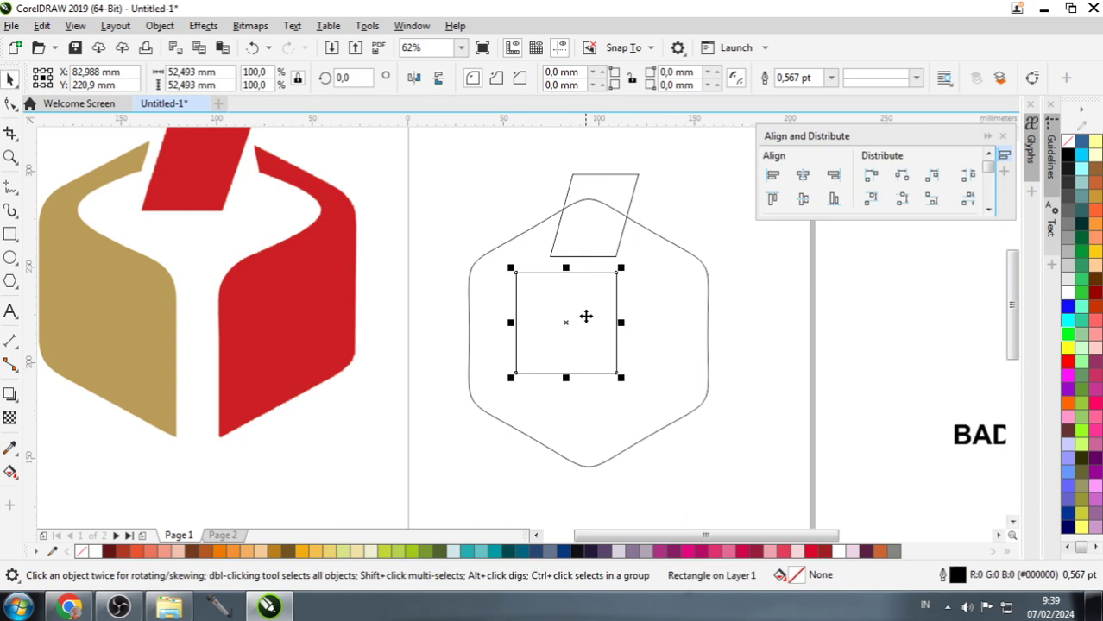
mouse_move(588, 295)
left_mouse_down()
mouse_move(620, 287)
mouse_move(595, 219)
mouse_move(606, 224)
left_mouse_up()
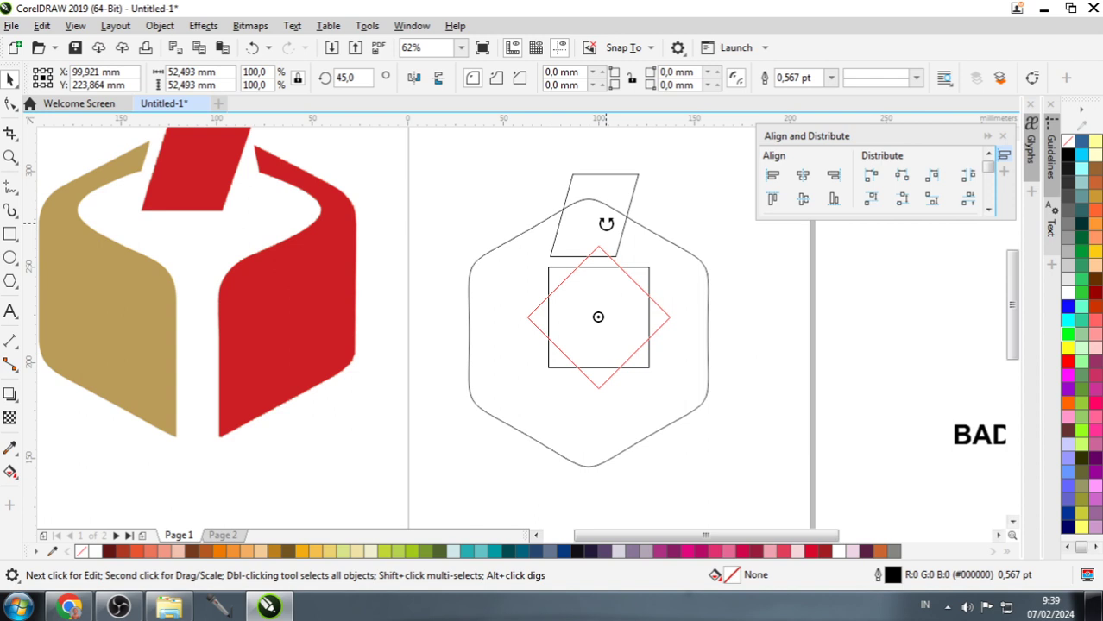
mouse_move(606, 224)
left_mouse_down()
mouse_move(594, 217)
mouse_move(689, 291)
mouse_move(653, 239)
mouse_move(596, 216)
left_mouse_up()
left_click_drag(596, 216, 593, 212)
left_click_drag(607, 283, 601, 278)
Step: Round all four corners of the diamond to about 10.98 mm with the Shape tool
left_click(10, 103)
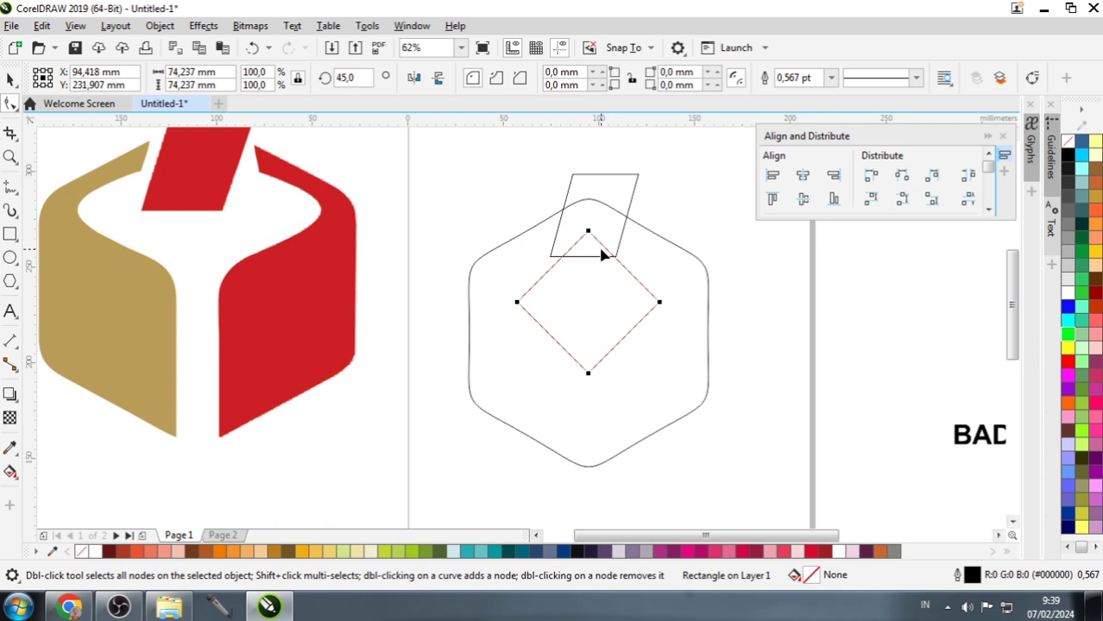
scroll(602, 254, "up", 2)
left_click_drag(575, 214, 618, 233)
key("space")
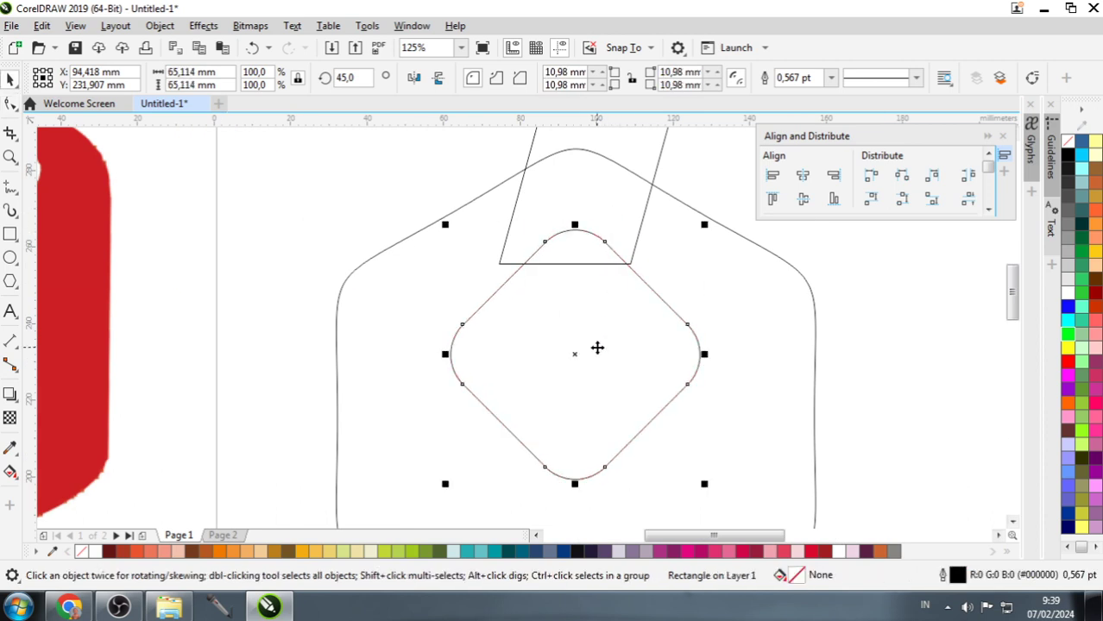
Step: Move the rounded diamond up to about Y 247 mm and widen it symmetrically to about 95 mm
left_click_drag(597, 347, 623, 313)
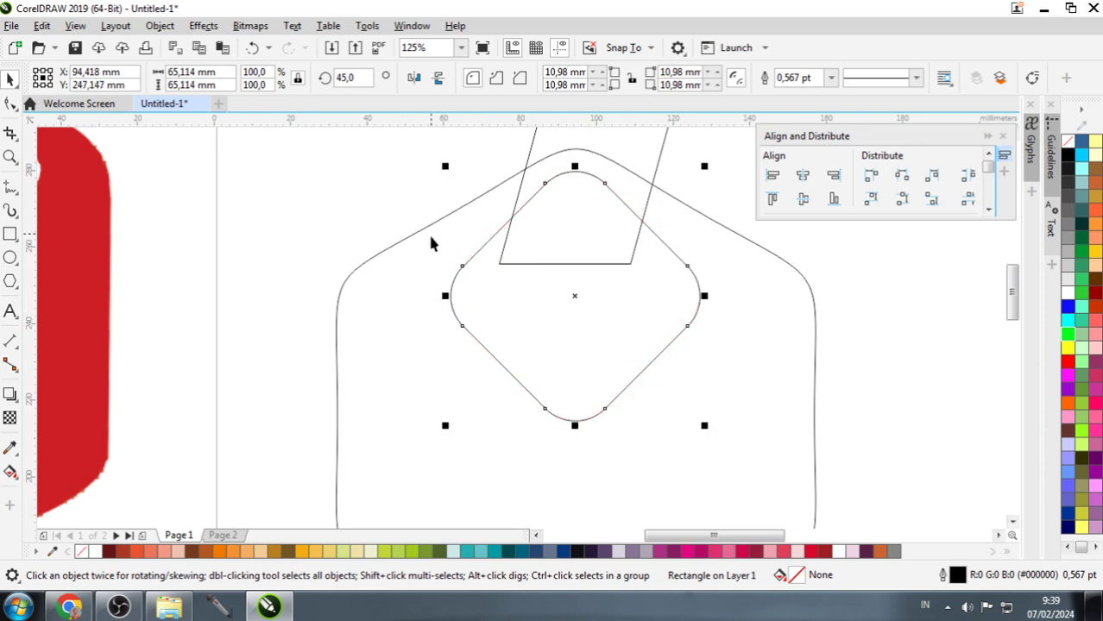
left_click_drag(705, 296, 763, 295)
scroll(517, 292, "down", 2)
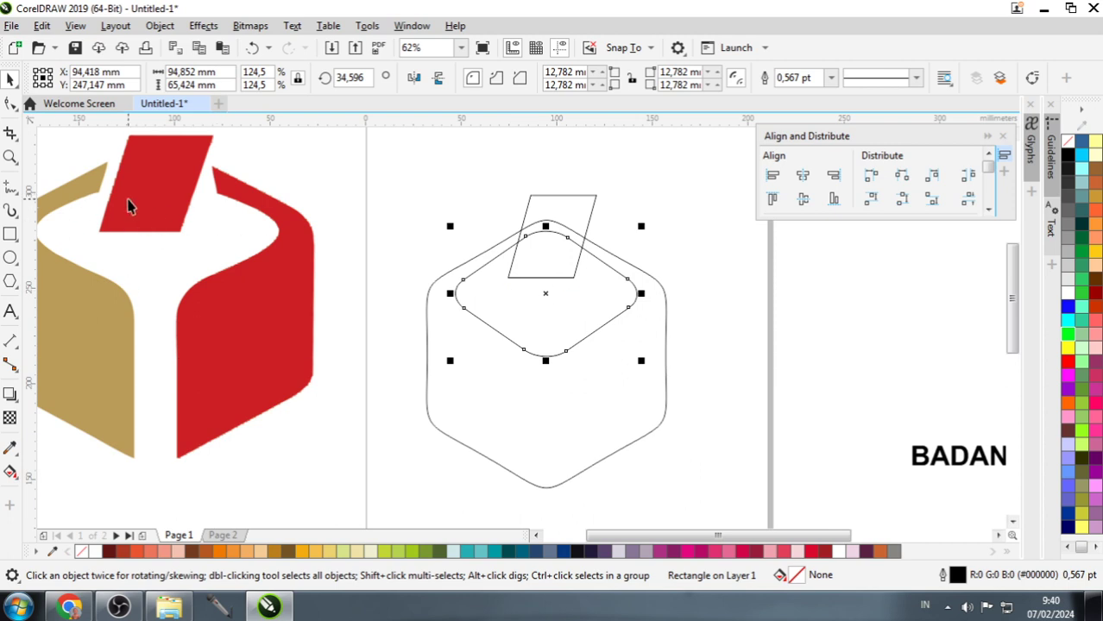
scroll(584, 270, "down", 2)
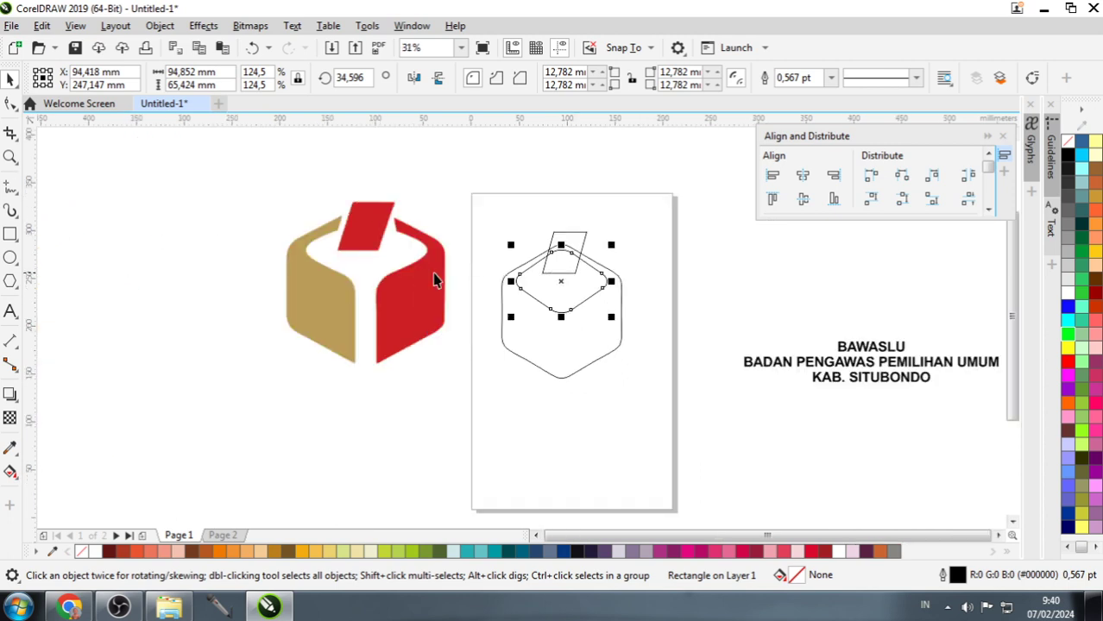
Step: Draw a narrow vertical rectangle about 15 × 100 mm from inside the diamond's lower corner to below the hexagon
left_click(297, 256)
scroll(615, 325, "up", 2)
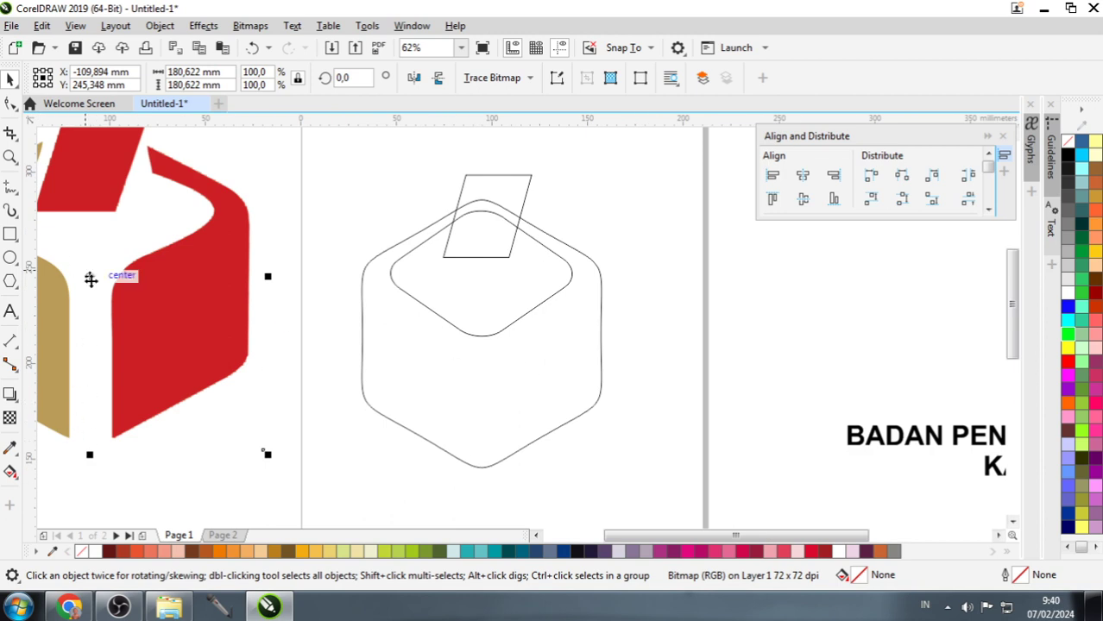
left_click(9, 234)
left_click_drag(490, 483, 492, 497)
key("space")
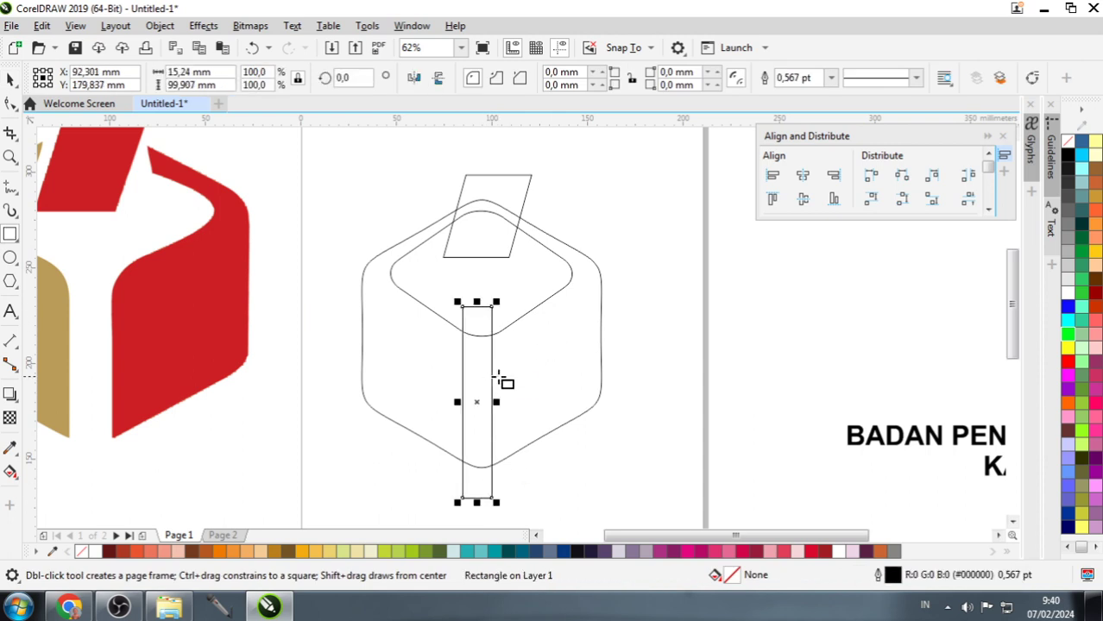
Step: Align the narrow rectangle, rounded diamond and hexagon to a common horizontal centre
left_click(522, 312, "shift")
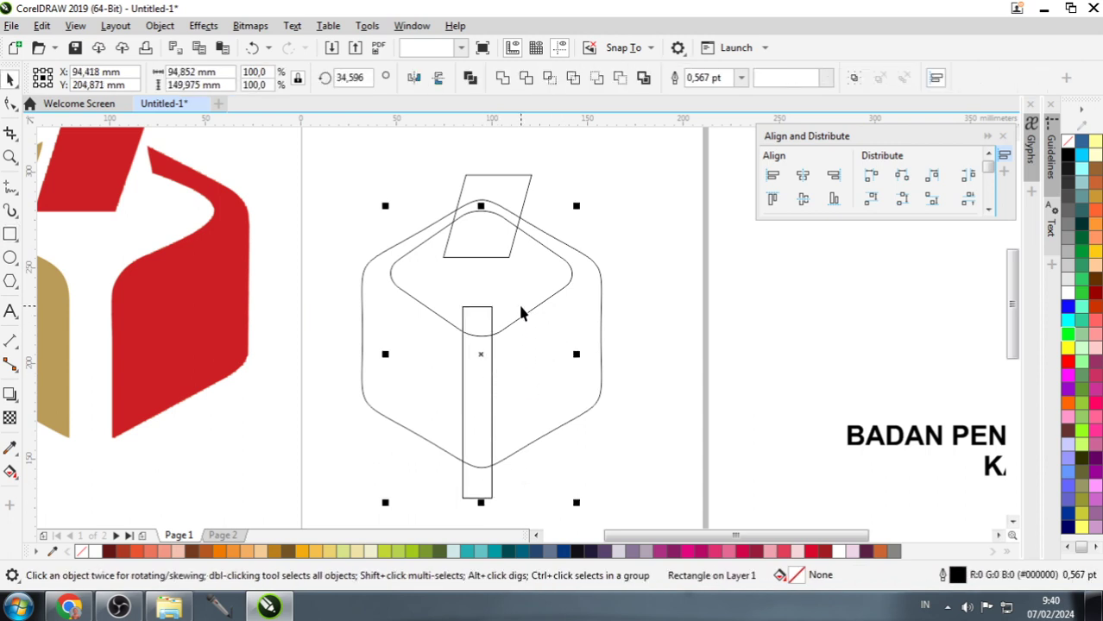
left_click(594, 294, "shift")
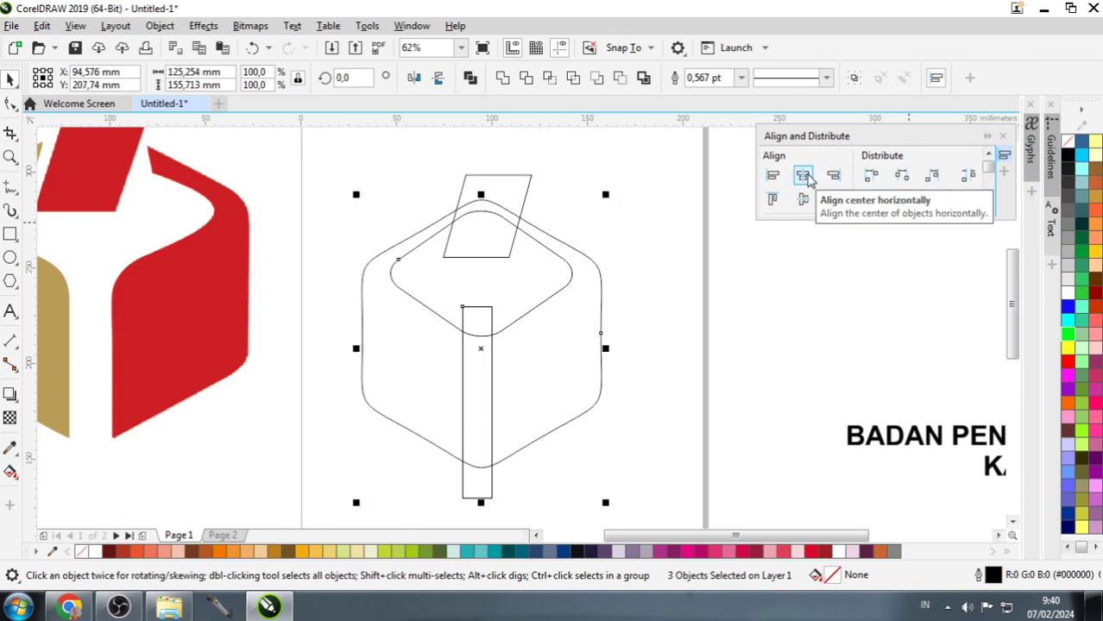
left_click(803, 176)
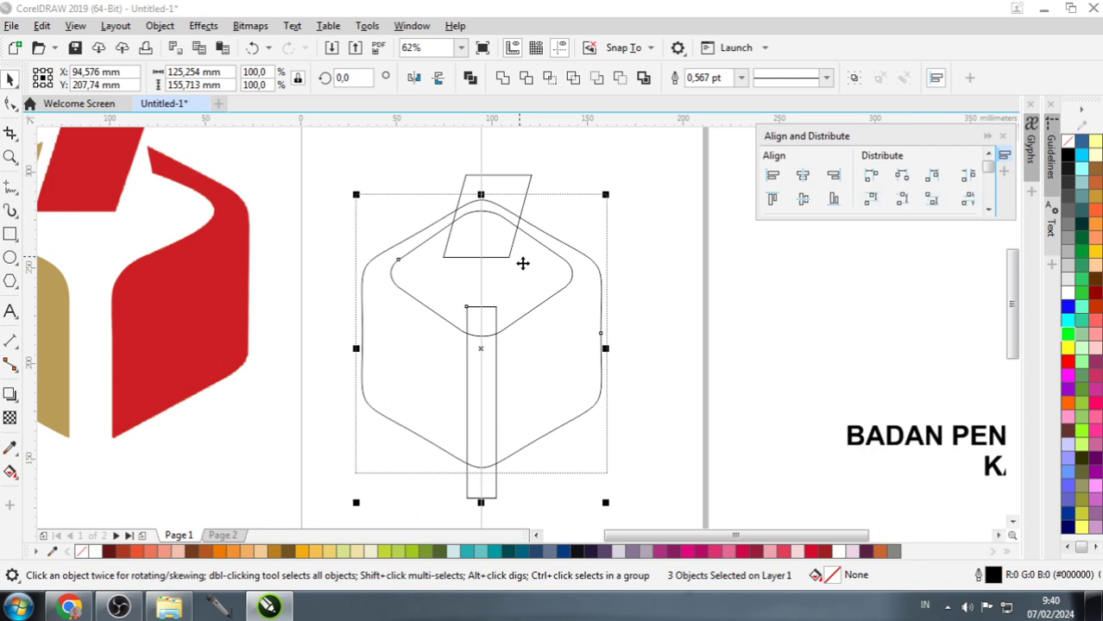
left_click(689, 341)
Step: Convert the rounded diamond to curves
scroll(510, 311, "up", 2)
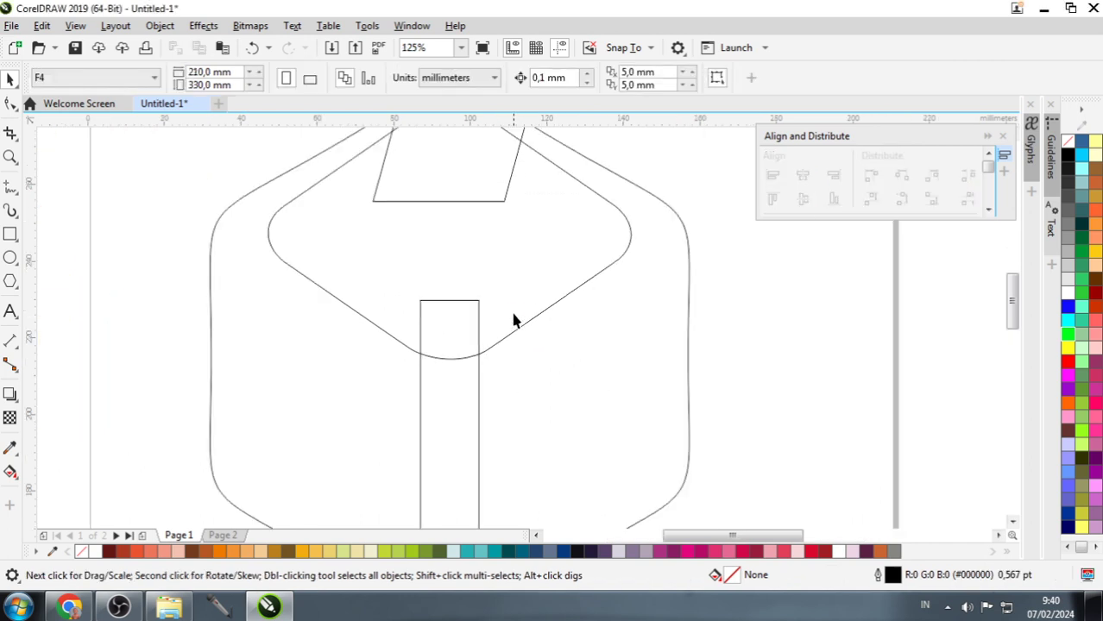
left_click(518, 310)
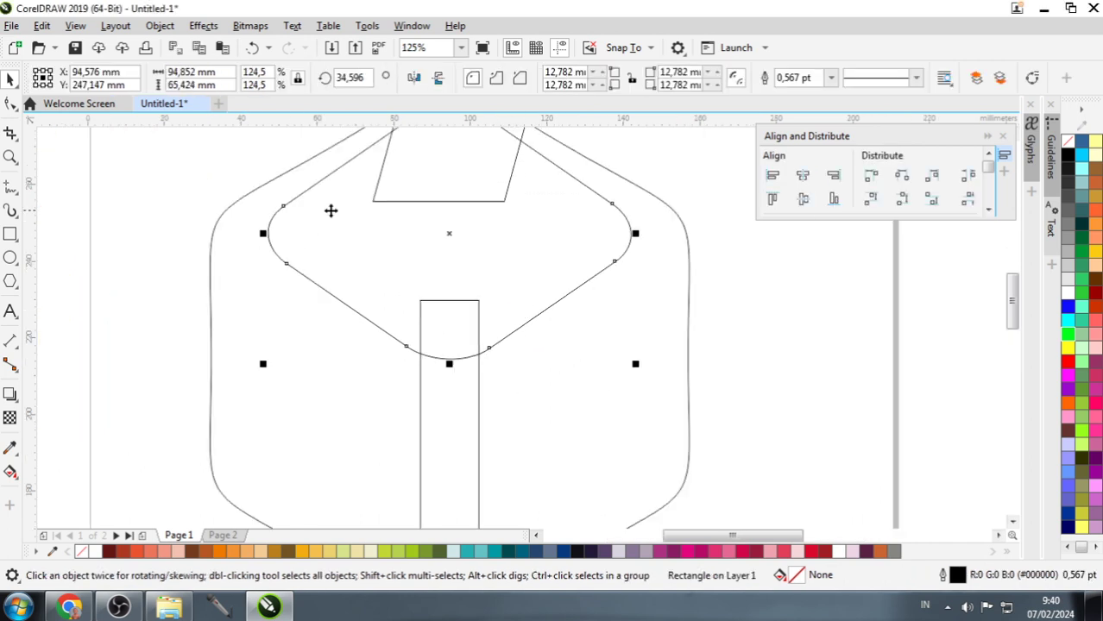
right_click(383, 270)
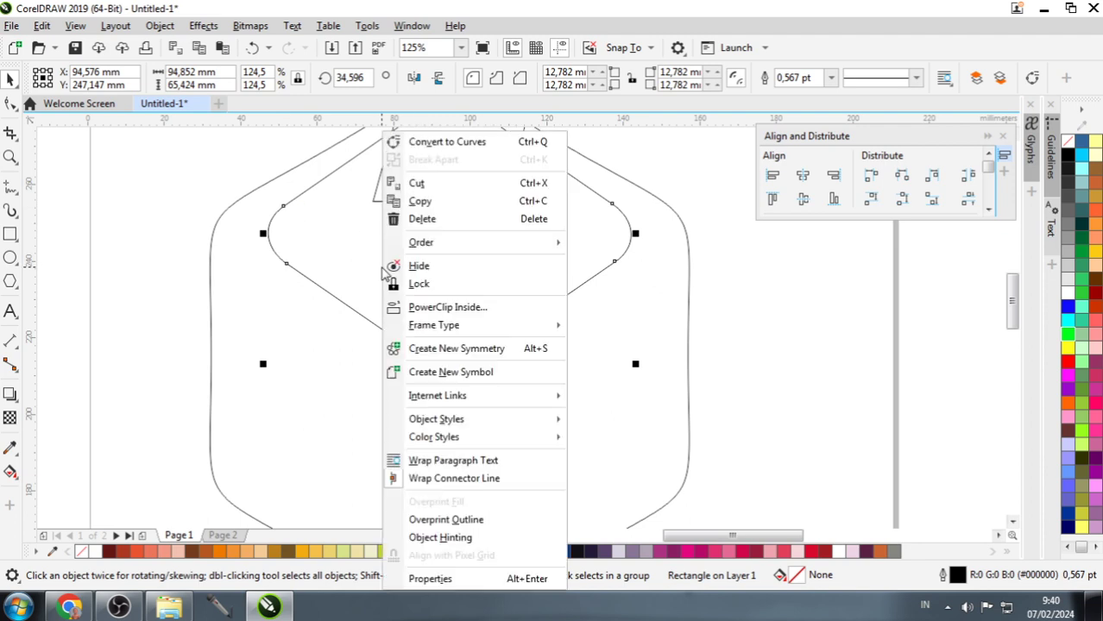
left_click(421, 143)
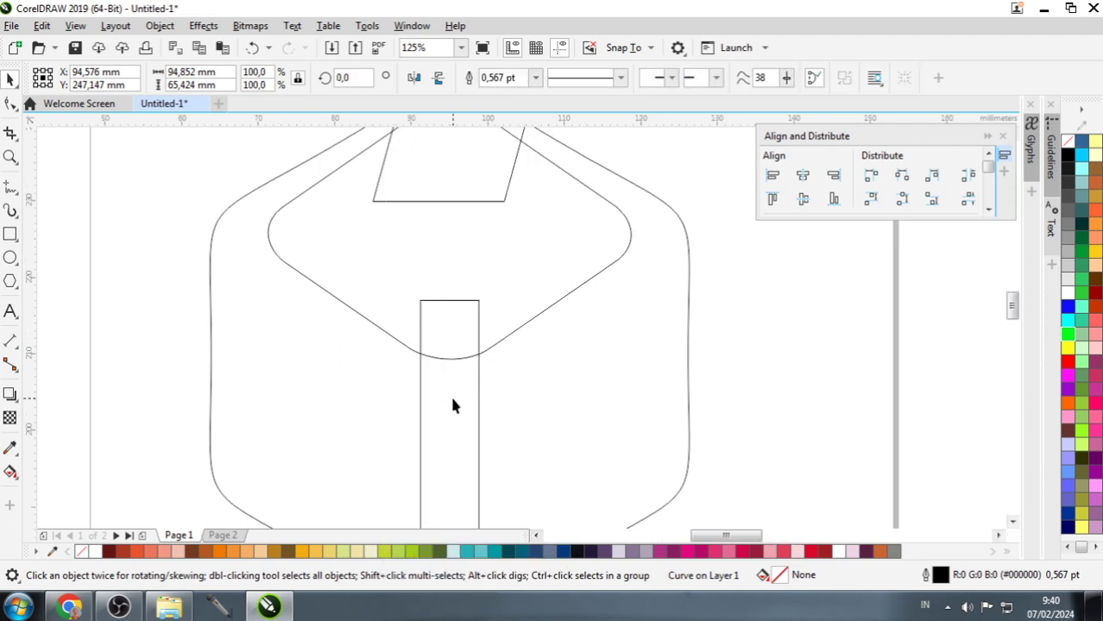
Step: Compare the diamond's lower corner with the logo image and place a horizontal guideline at about Y 201 mm below it
scroll(450, 393, "up", 2)
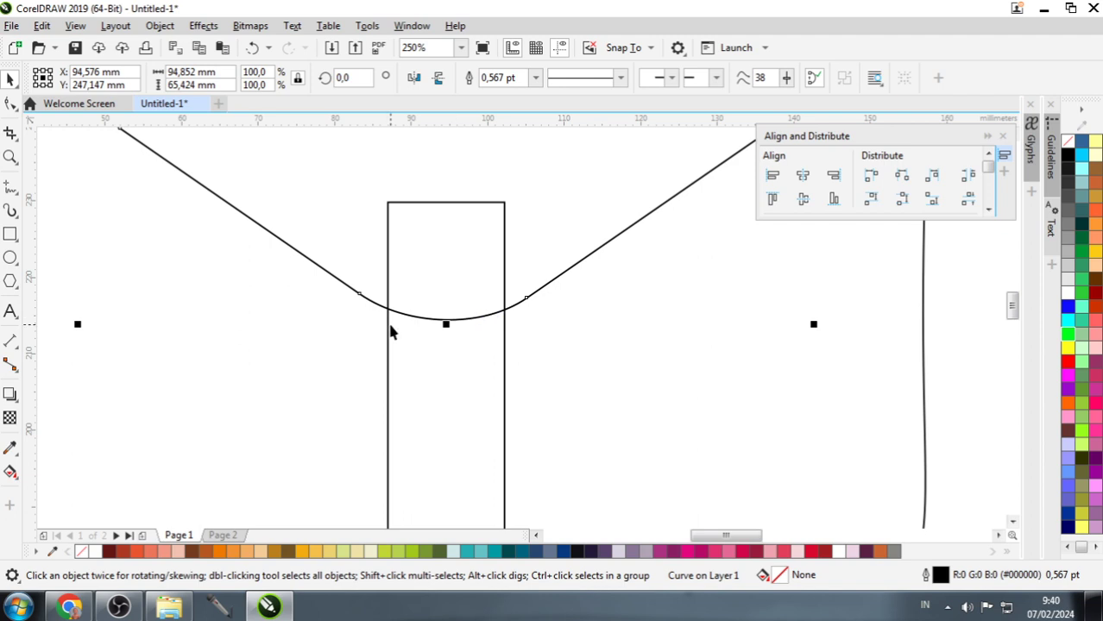
scroll(389, 328, "up", 2)
scroll(388, 316, "down", 8)
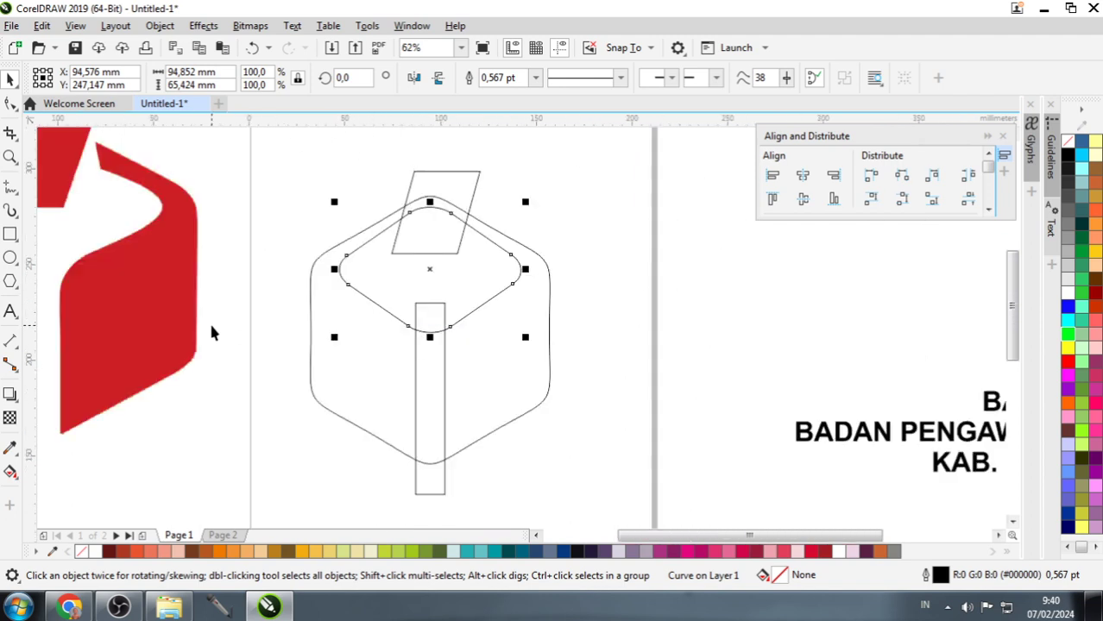
scroll(144, 275, "up", 4)
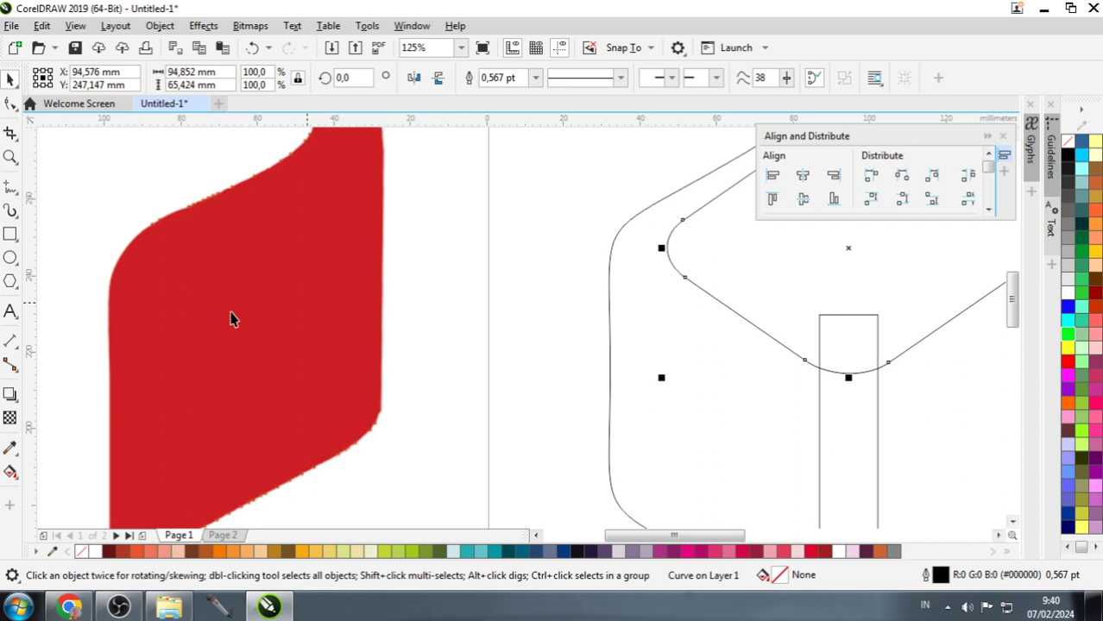
scroll(231, 315, "down", 2)
scroll(595, 356, "up", 2)
scroll(615, 356, "up", 1)
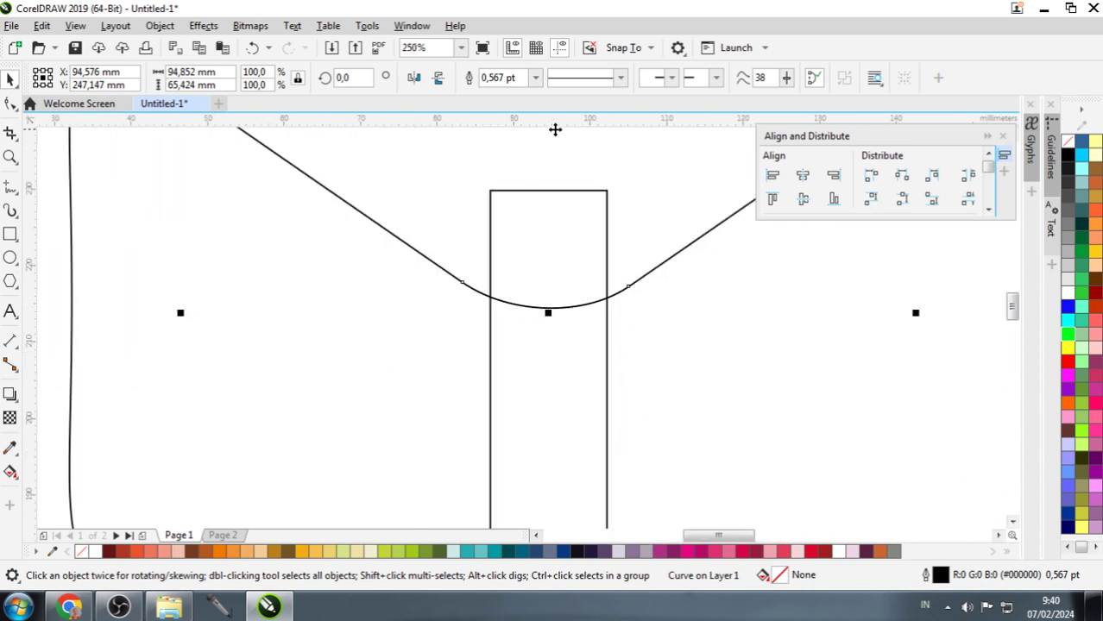
left_click_drag(555, 129, 557, 417)
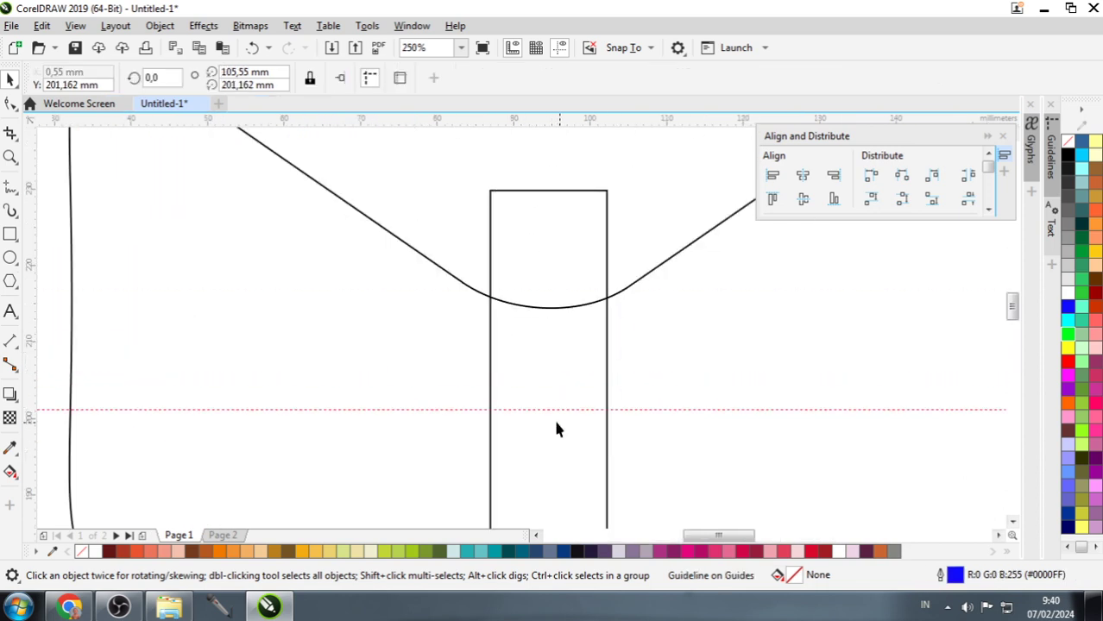
Step: Add two nodes to the diamond's bottom curve between the narrow rectangle's sides with the Shape tool
scroll(578, 389, "up", 1)
left_click(475, 218)
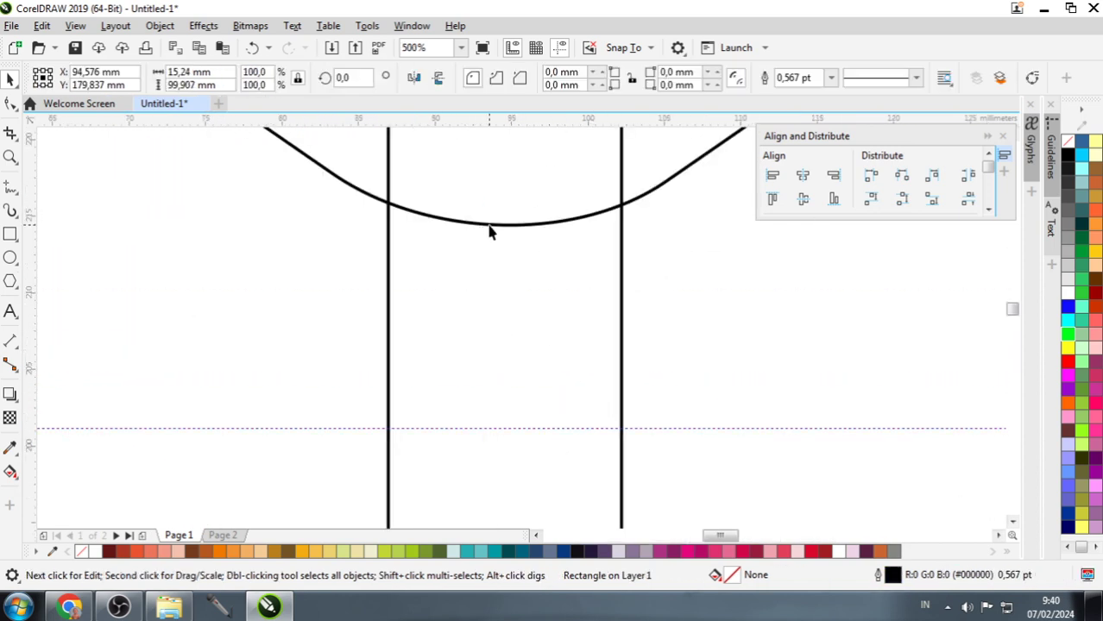
left_click(491, 230)
scroll(516, 248, "down", 1)
scroll(504, 298, "down", 1)
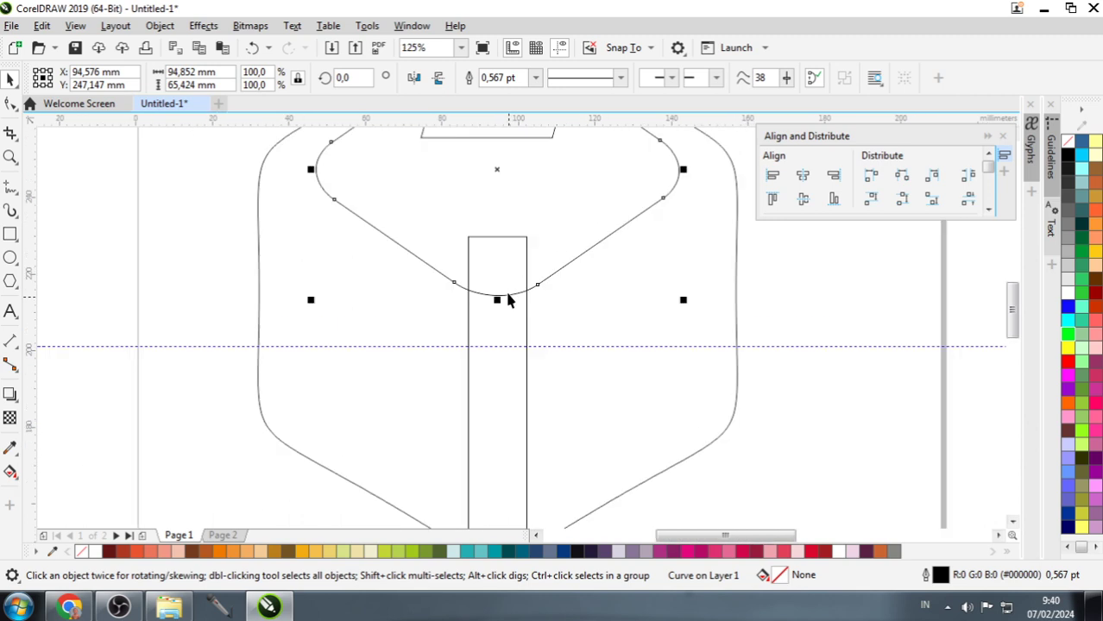
scroll(505, 298, "up", 1)
double_click(502, 297)
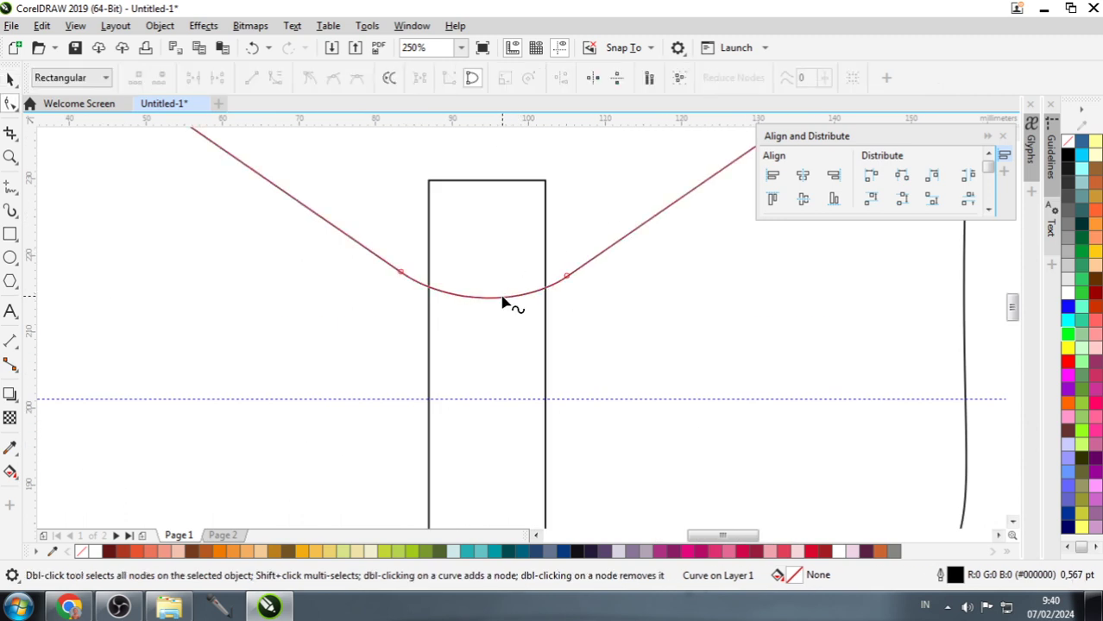
left_click(503, 300)
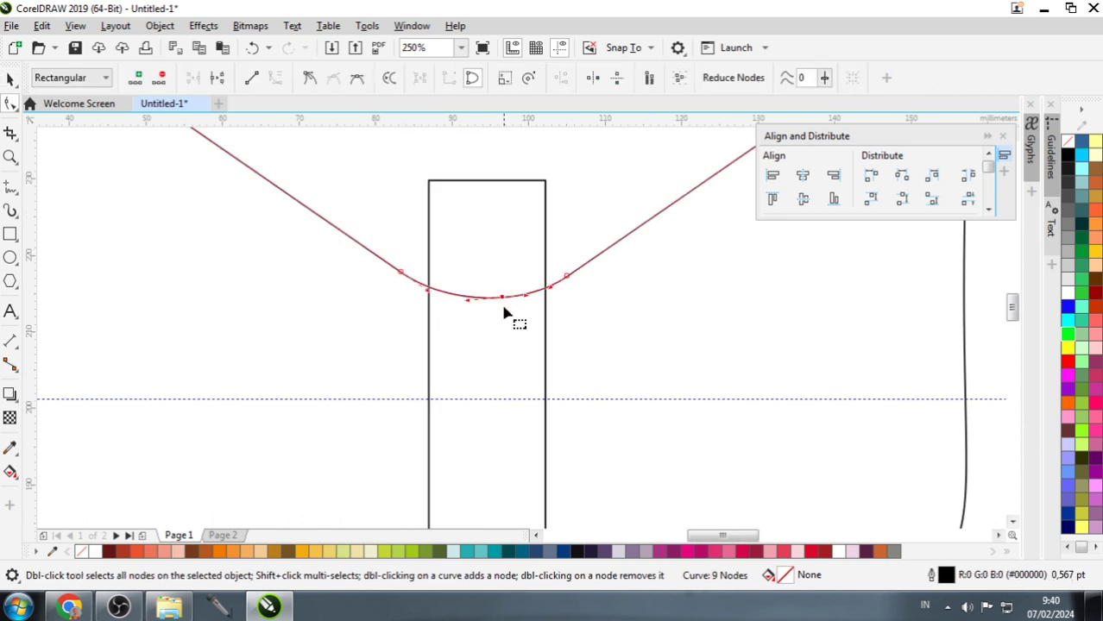
double_click(445, 296)
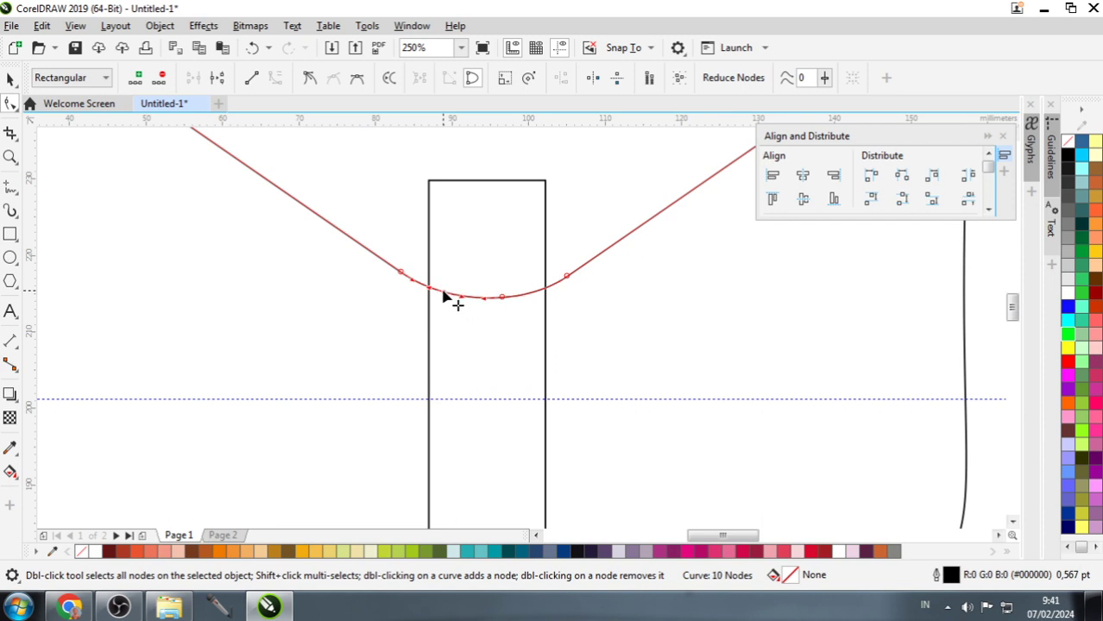
Step: Move the two new nodes down to where the guideline crosses the narrow rectangle's left and right edges
left_click_drag(444, 296, 429, 402)
left_click(502, 298)
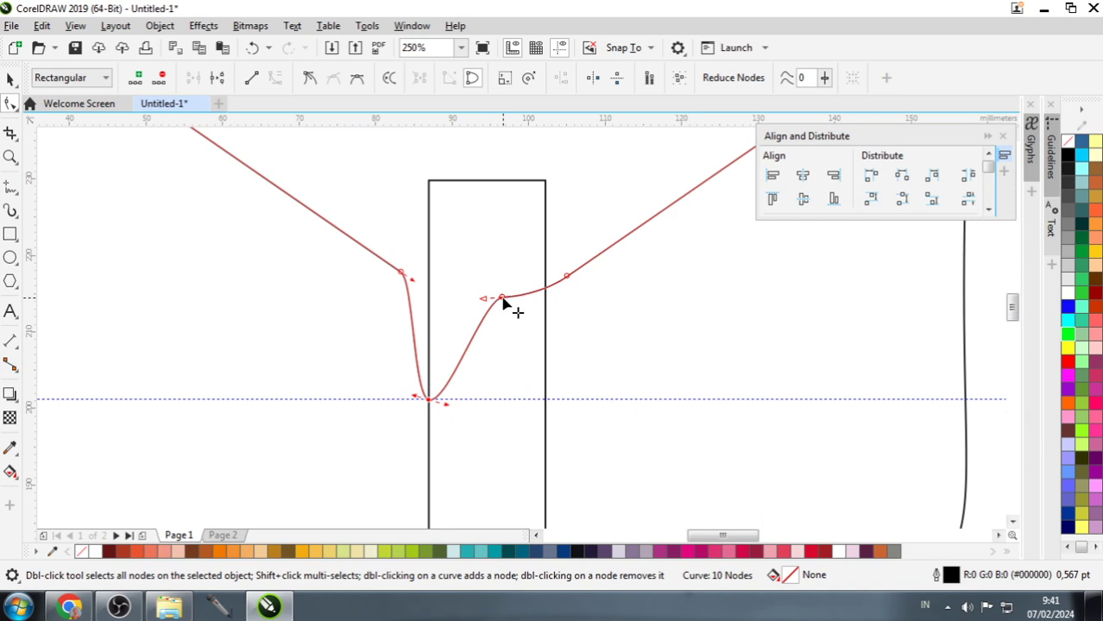
left_click_drag(503, 301, 544, 402)
Step: Pull the lower-left node's handle up along the rectangle's left edge so the diamond's curve flows smoothly into that edge
scroll(432, 401, "up", 2)
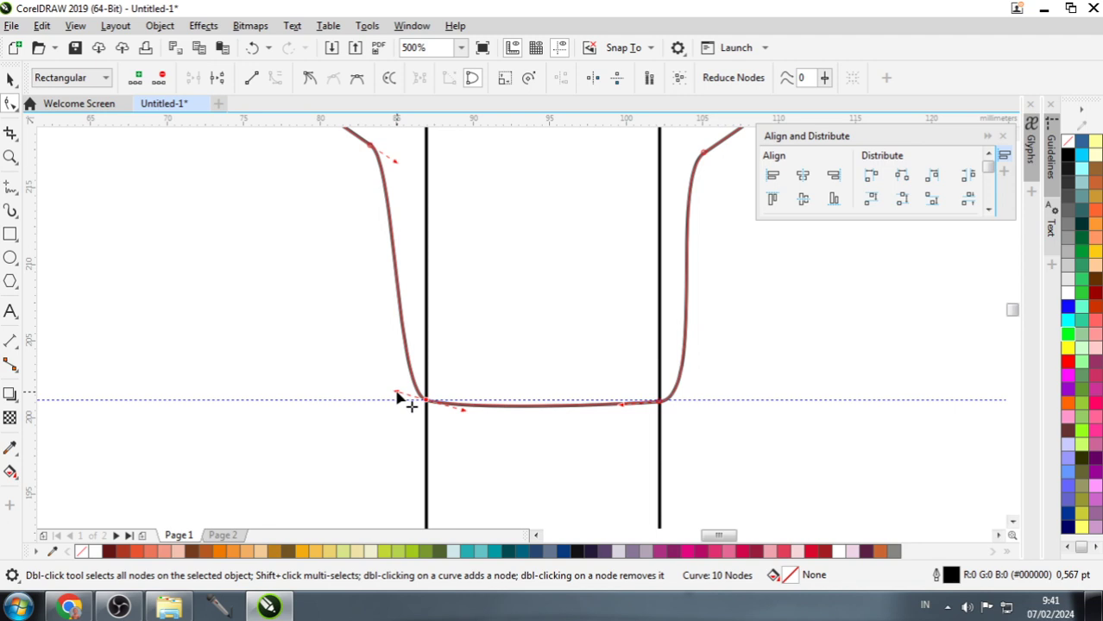
left_click_drag(397, 395, 426, 182)
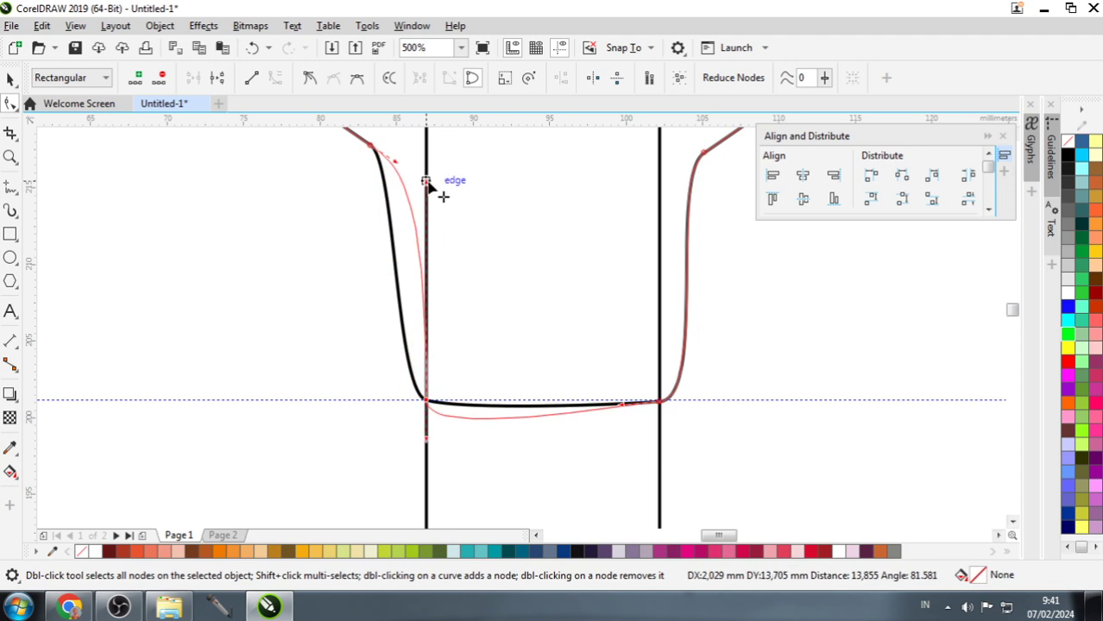
left_click_drag(427, 181, 427, 182)
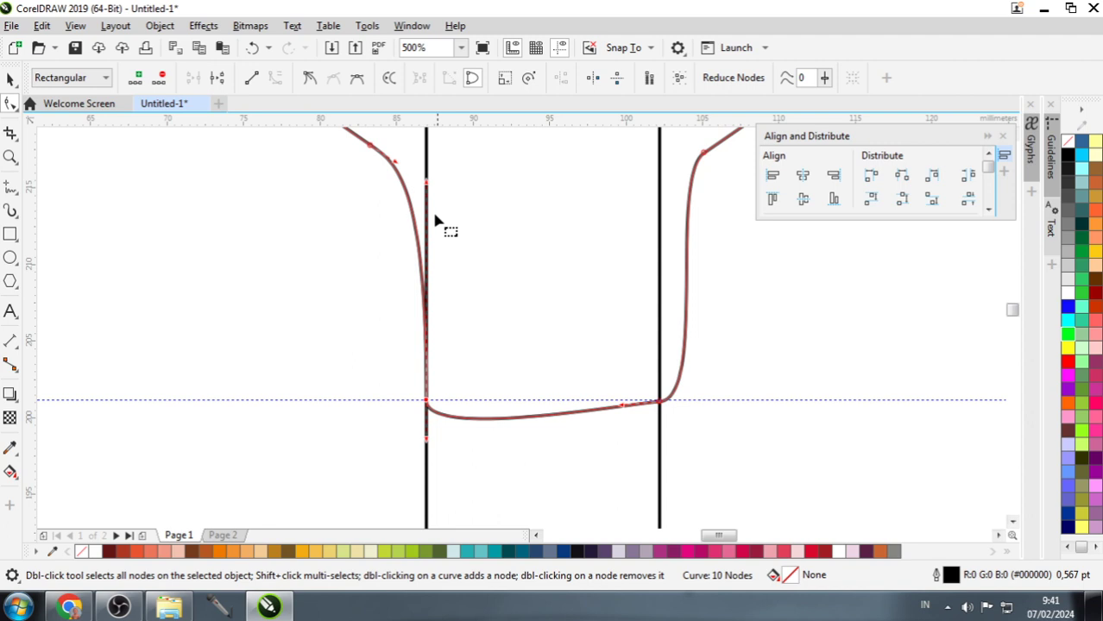
Step: Pull the lower-right node's handle up along the narrow rectangle's right edge so the diamond's curve flows smoothly into that edge
left_click(662, 402)
left_click_drag(710, 401, 660, 216)
scroll(654, 274, "down", 2)
scroll(654, 274, "down", 2)
key("space")
scroll(509, 306, "down", 2)
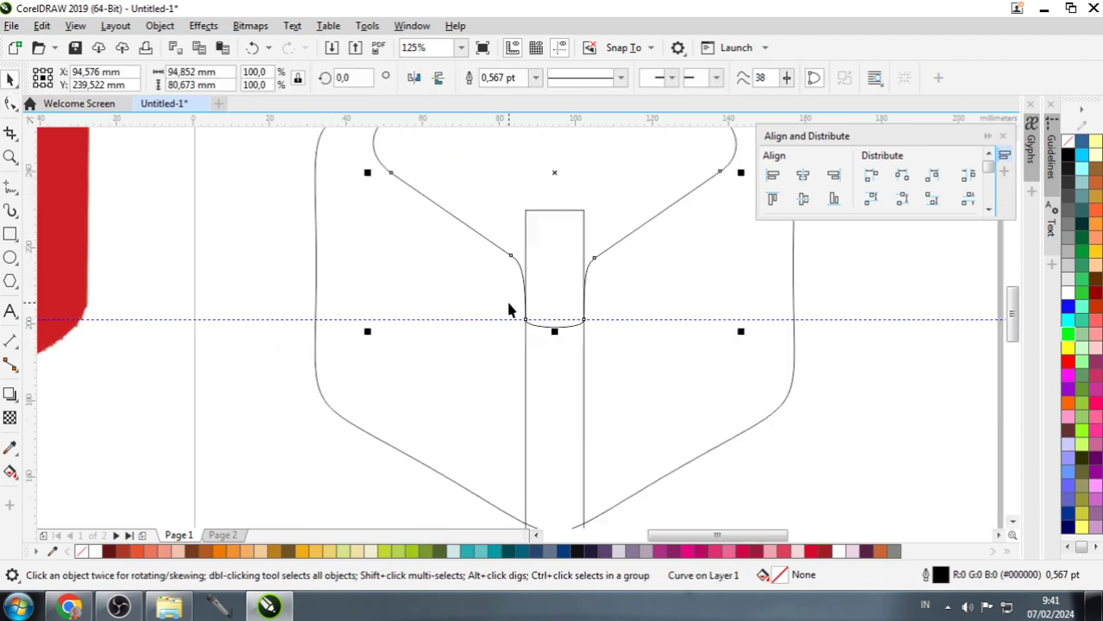
Step: Weld the reshaped diamond and the narrow rectangle into a single funnel-shaped curve
scroll(599, 304, "down", 2)
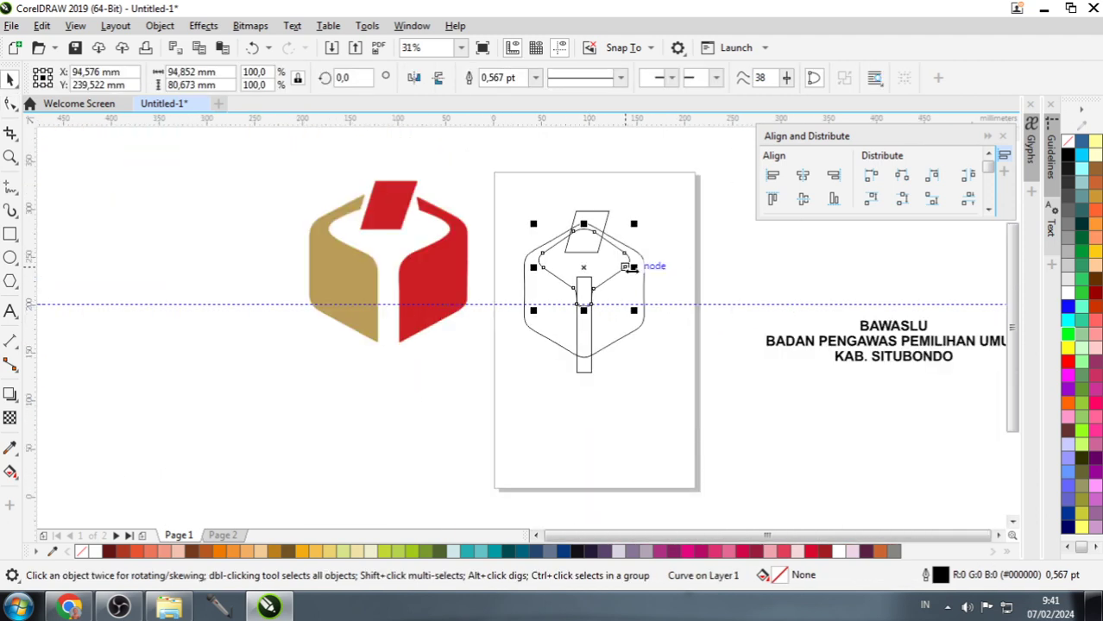
scroll(595, 298, "up", 1)
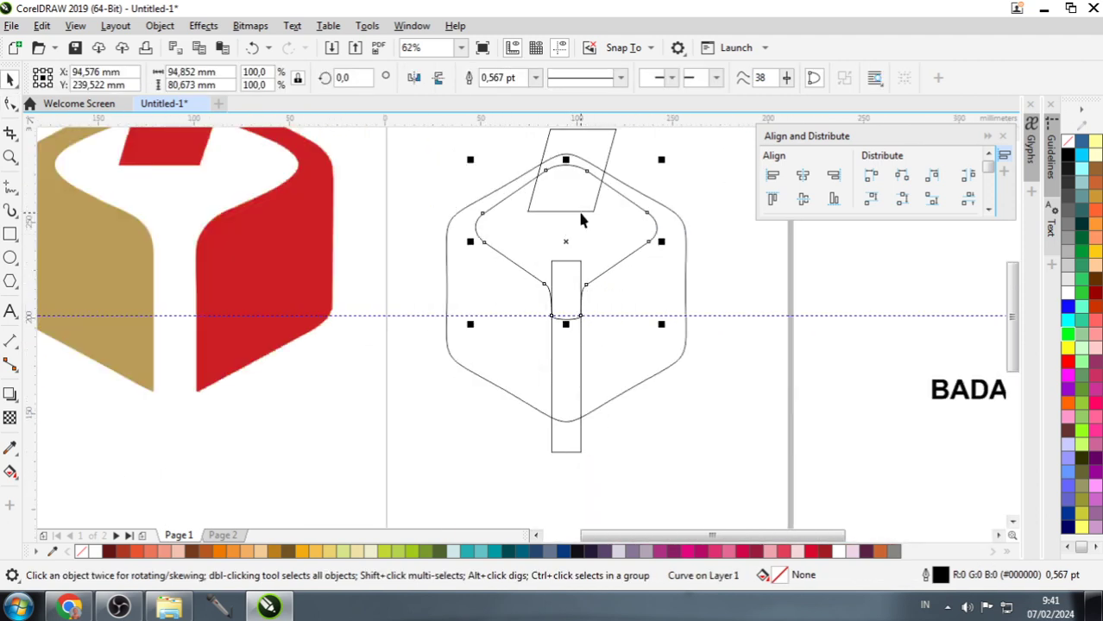
left_click(574, 448, "shift")
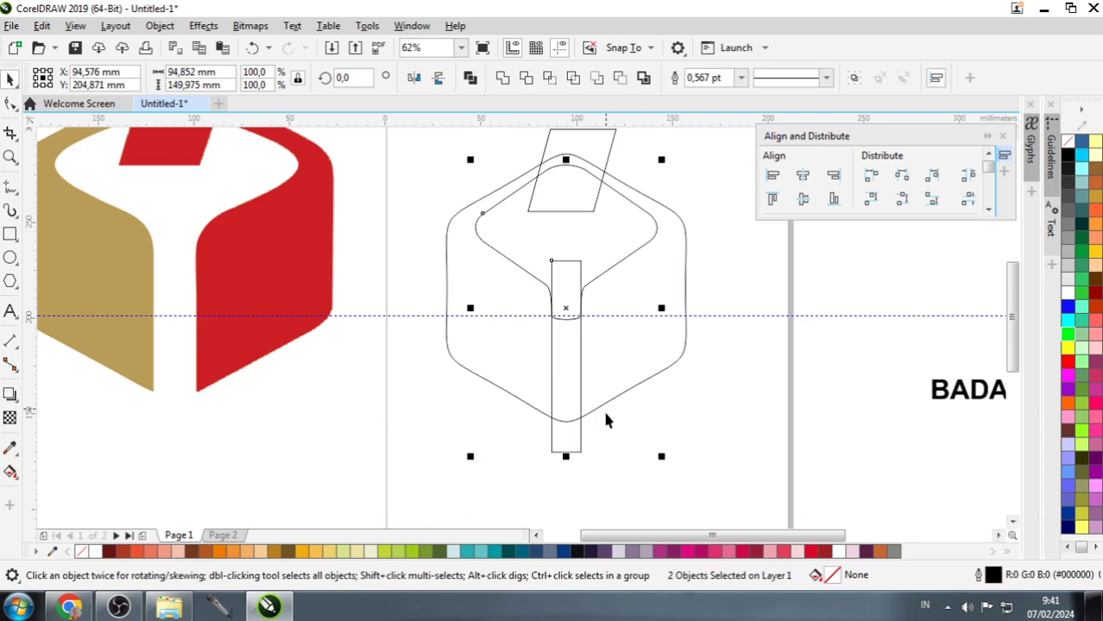
left_click(502, 78)
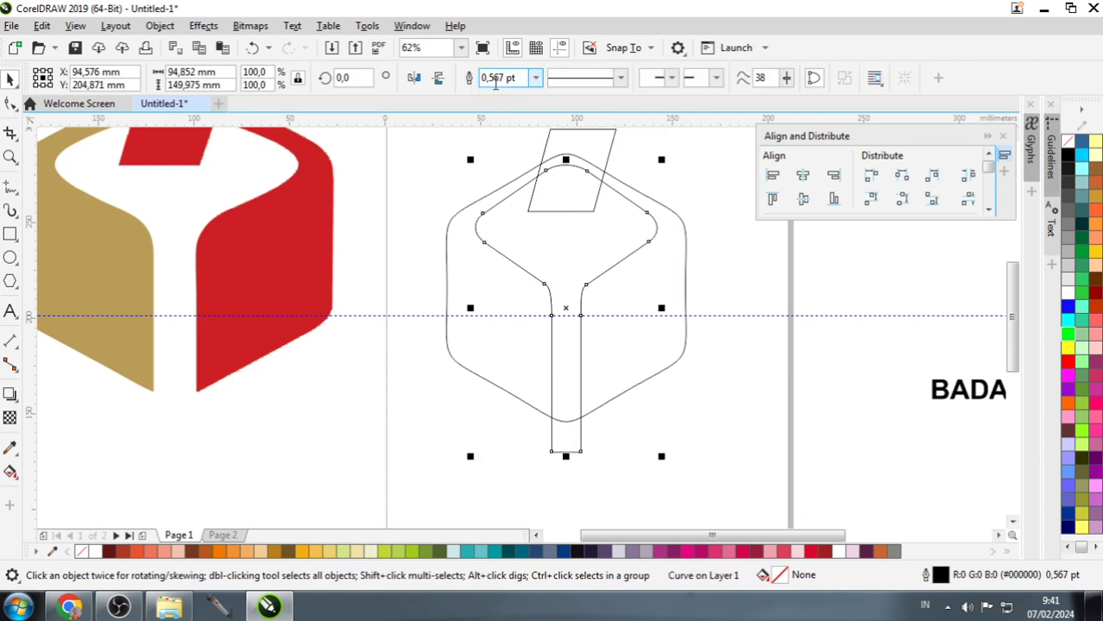
Step: Trim the rounded hexagon with the welded diamond-and-rectangle shape
left_click(773, 299)
left_click(639, 236)
left_click(675, 248, "shift")
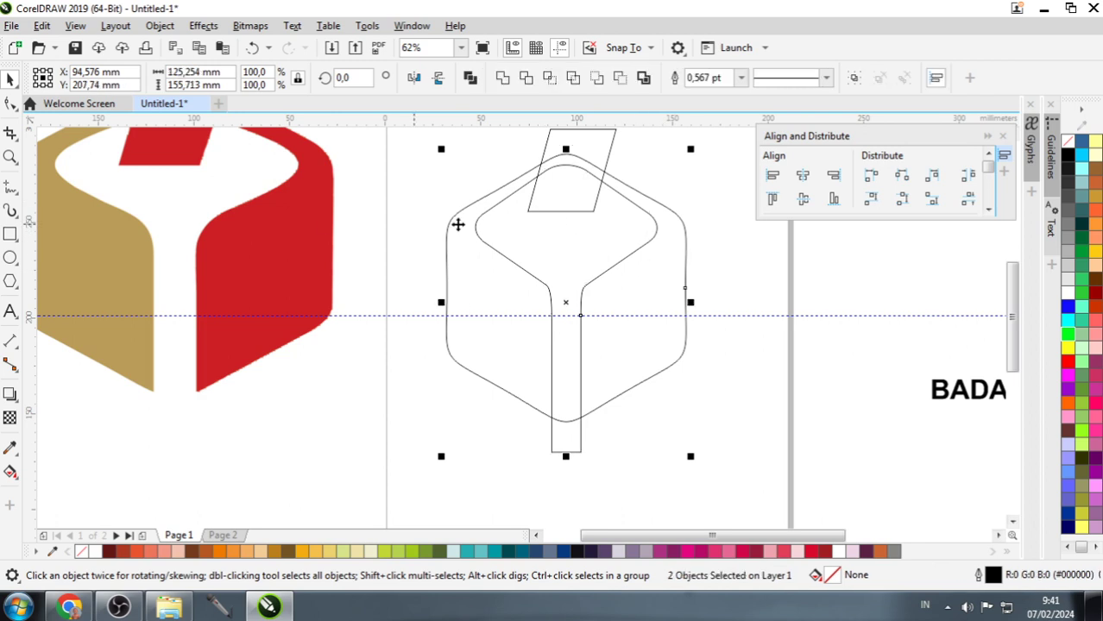
left_click(526, 78)
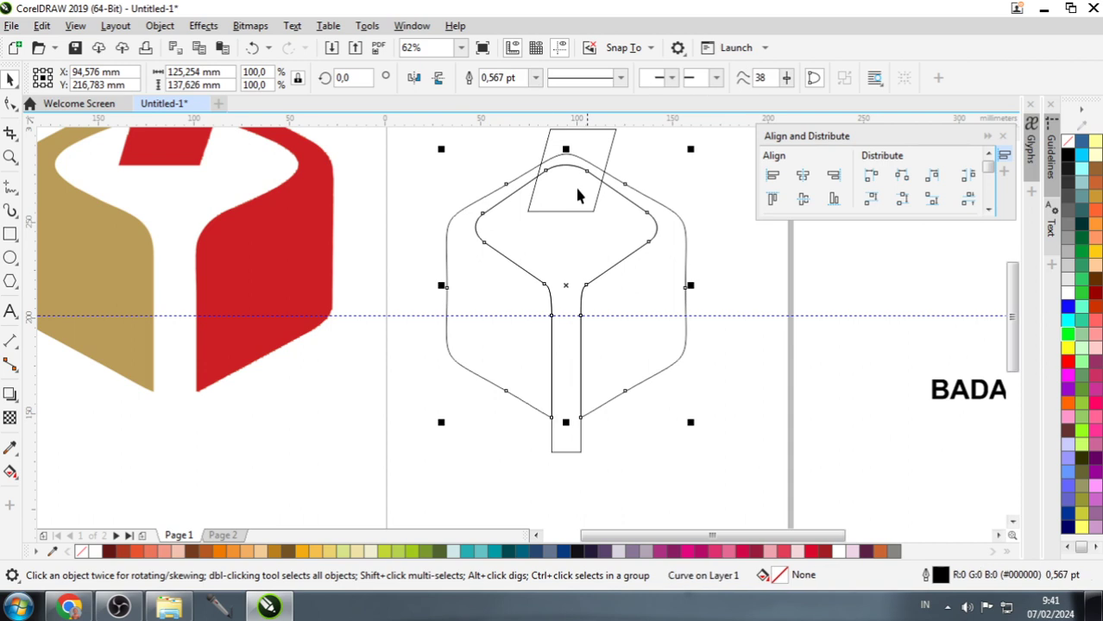
Step: Make a concentric copy of the parallelogram scaled to 135.2% and trim the top of the hexagon with it
left_click(606, 173)
scroll(585, 269, "down", 2)
scroll(585, 269, "up", 2)
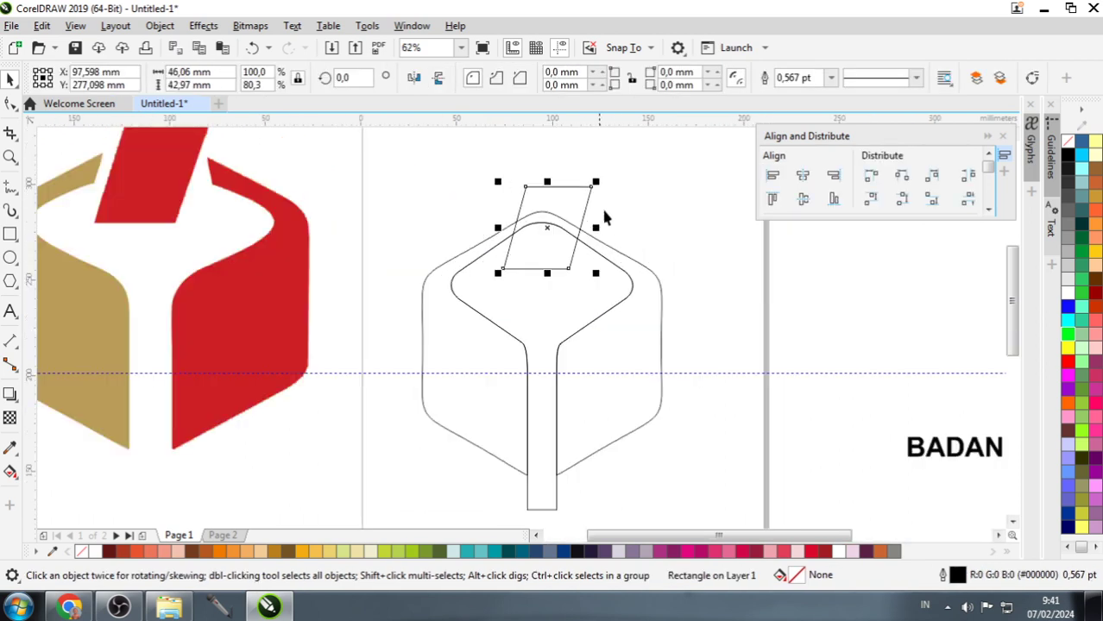
left_click_drag(595, 183, 621, 169)
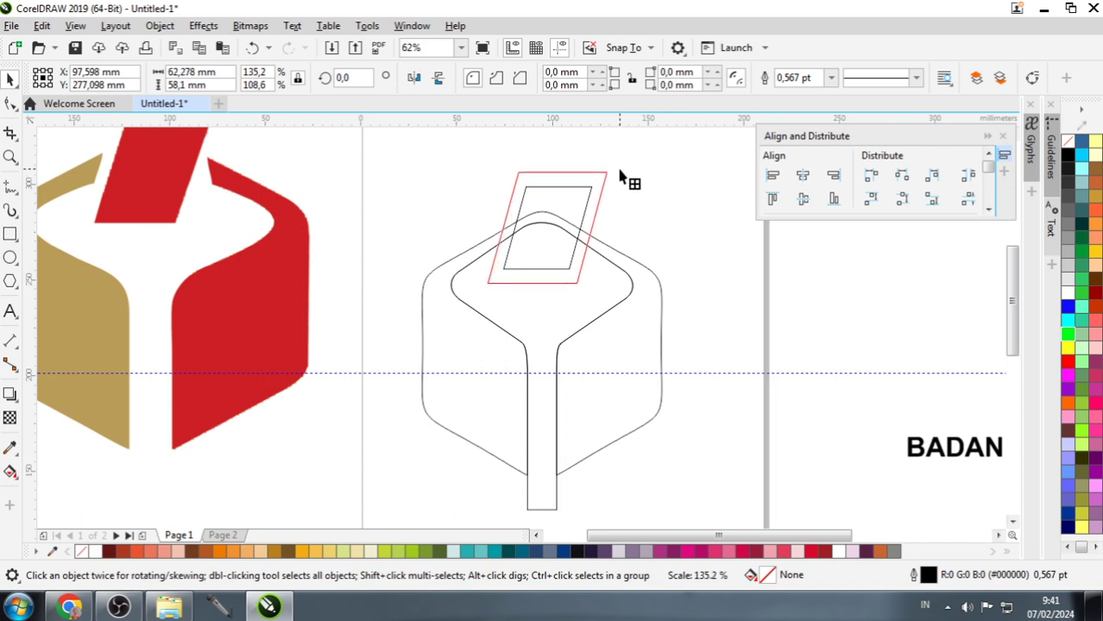
left_click(616, 254, "shift")
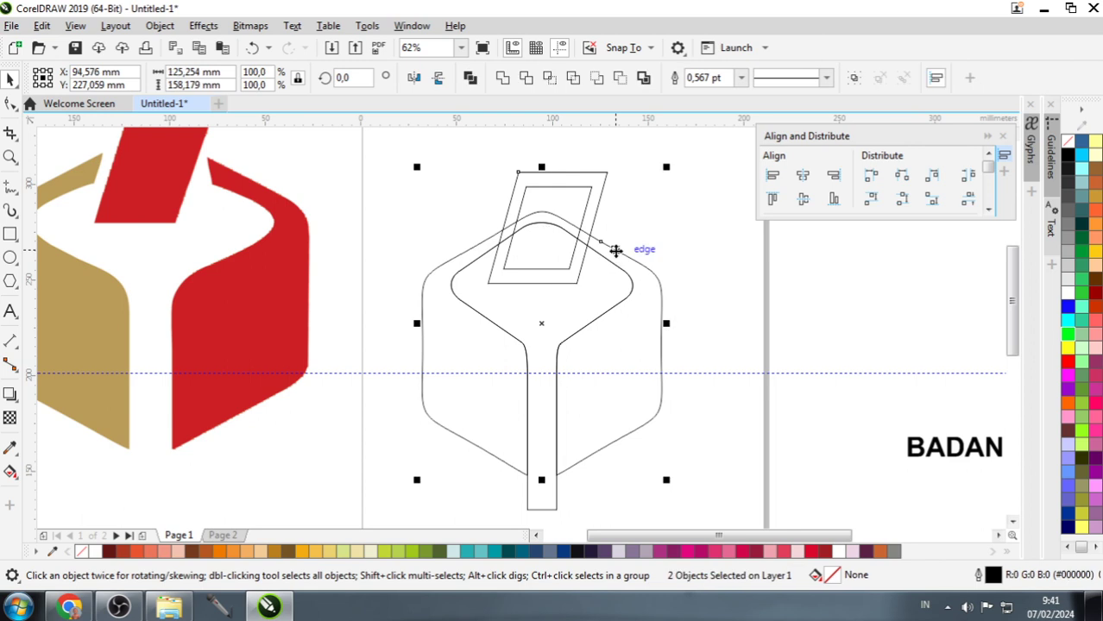
left_click(525, 79)
Step: Delete the two cutting shapes, the enlarged parallelogram and the welded funnel shape
left_click(603, 167)
left_click(600, 178)
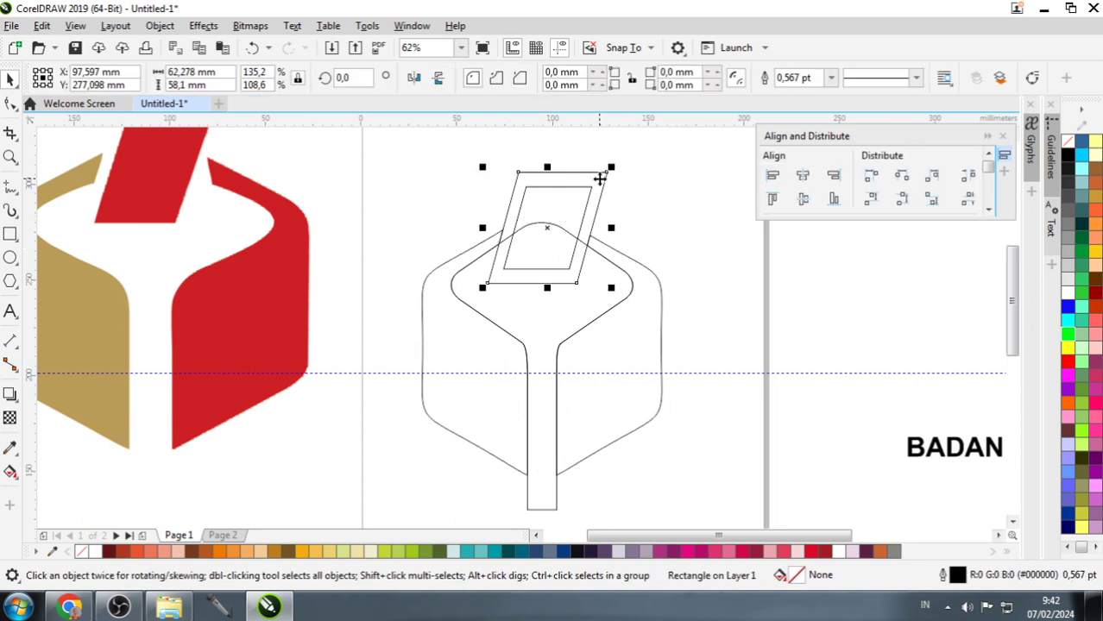
key("Delete")
left_click(546, 306)
key("Escape")
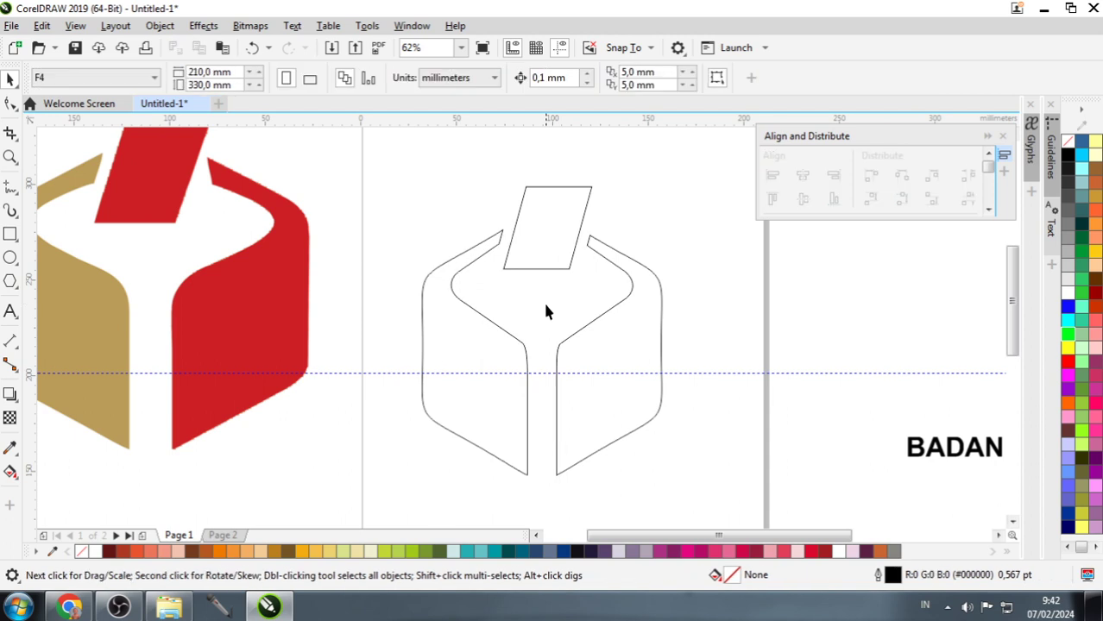
Step: Break the trimmed hexagon curve apart into separate left and right box halves
left_click(595, 322)
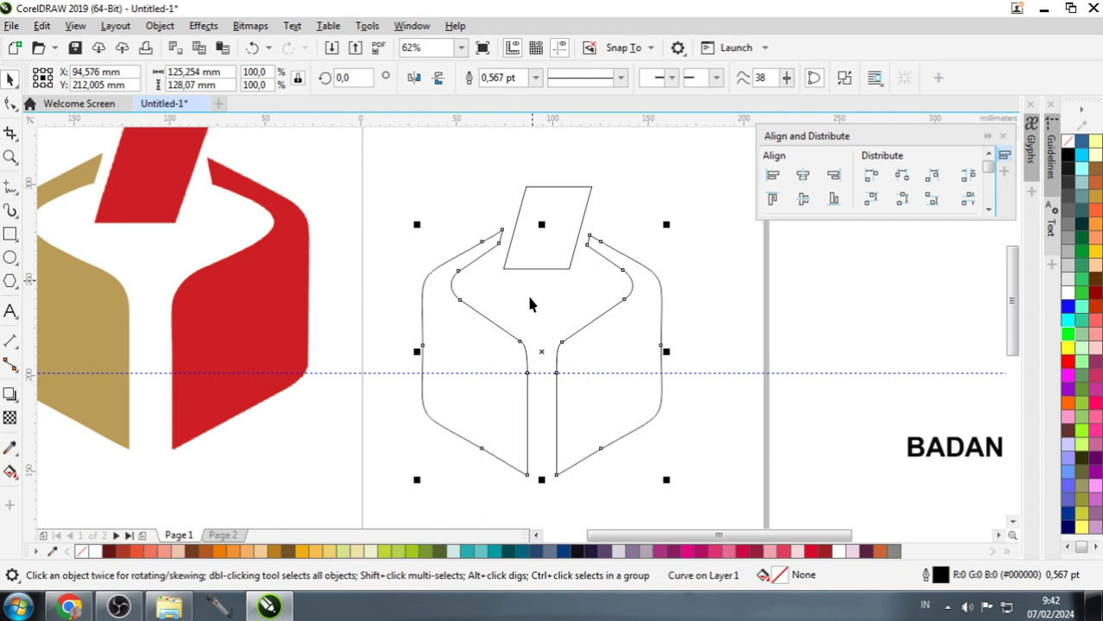
right_click(594, 318)
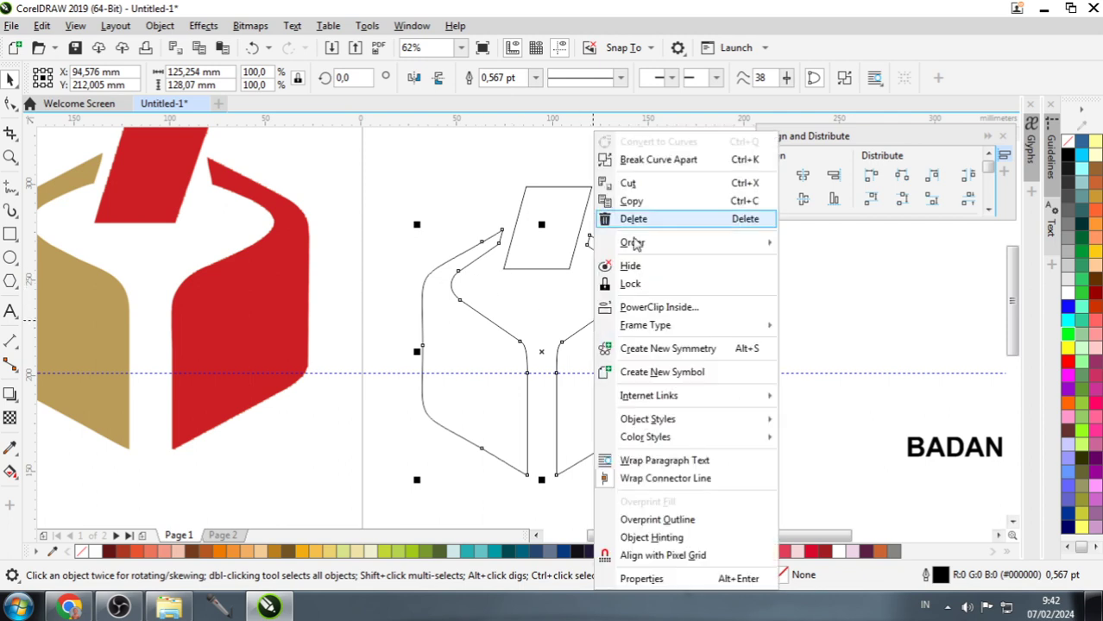
left_click(662, 165)
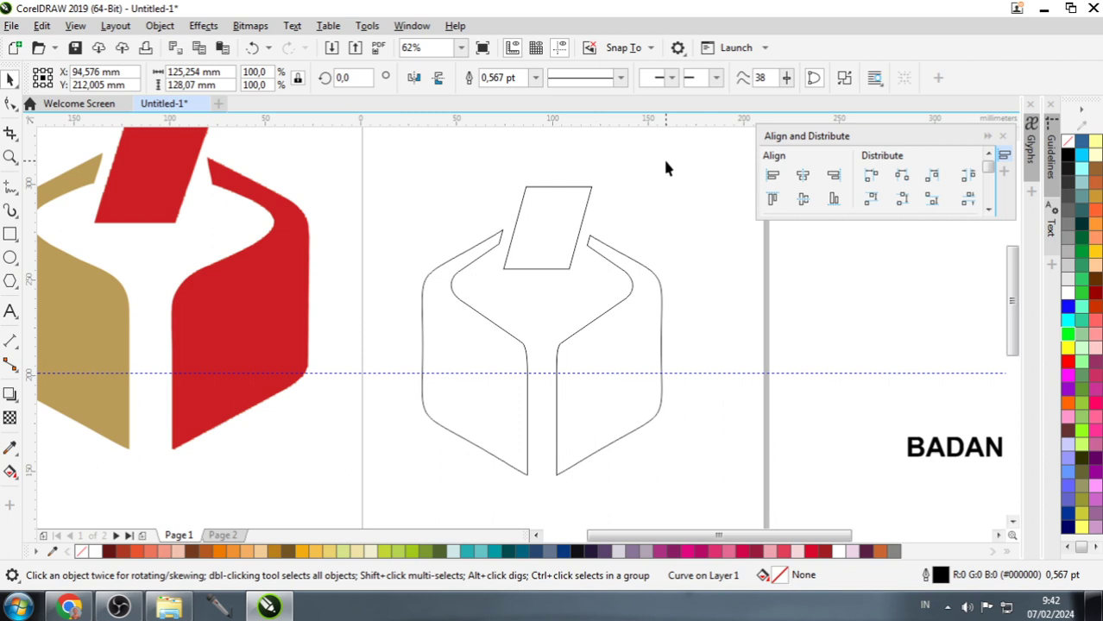
Step: Fill the right box half and the parallelogram with red, and the left box half with gold
left_click(611, 295)
left_click(627, 281)
left_click(557, 243, "shift")
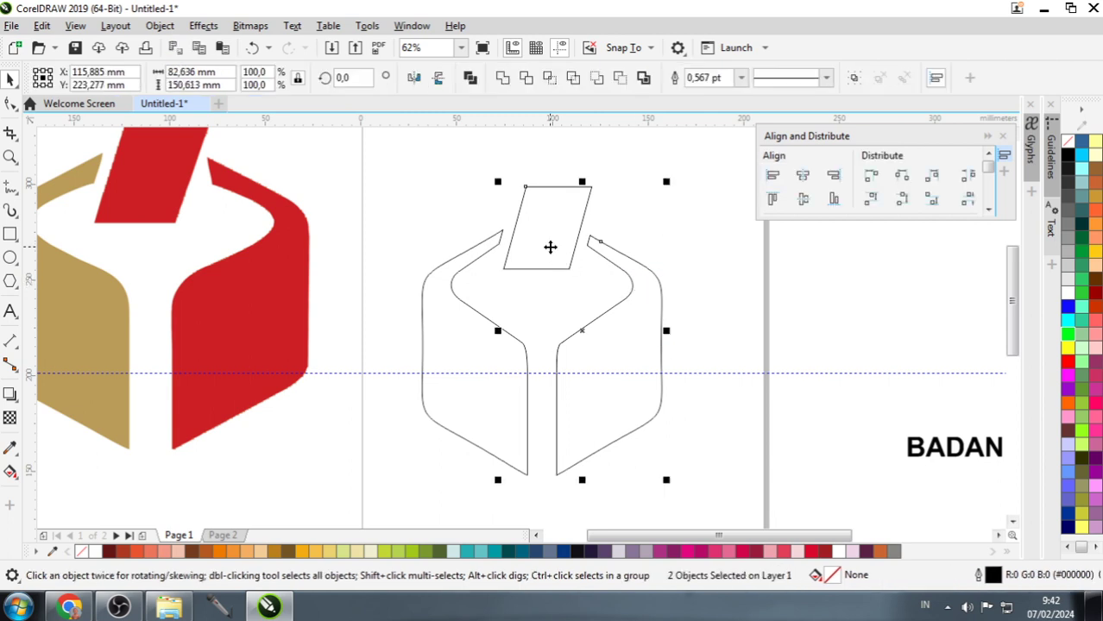
left_click(1070, 367)
left_click(424, 388)
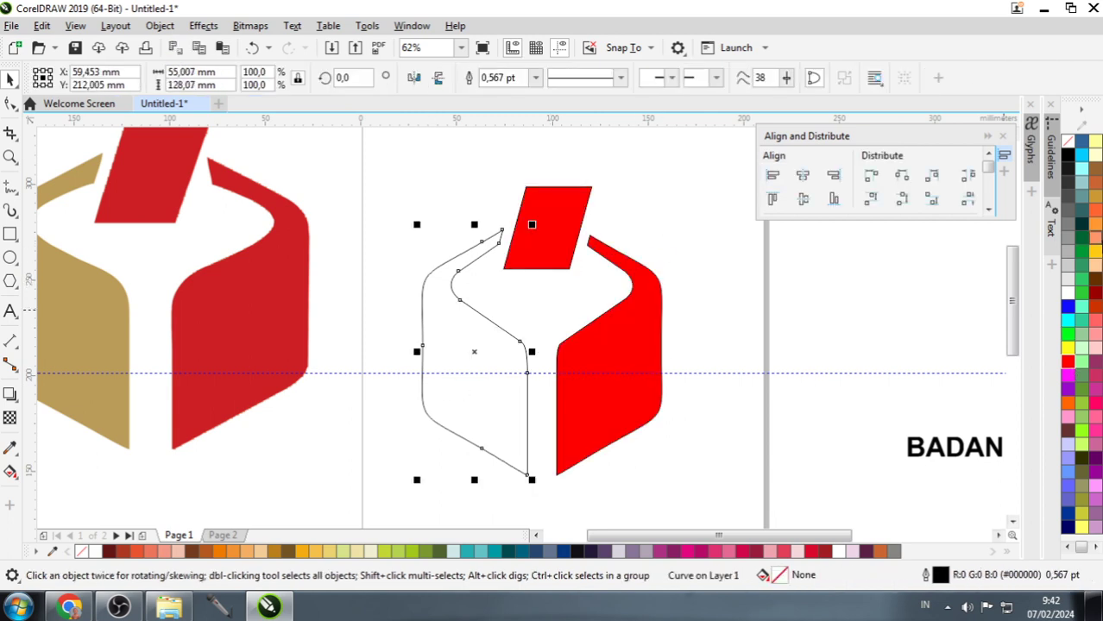
left_click(1094, 197)
left_click(714, 335)
Step: Move the three-line BAWASLU text block onto the page, directly below the box
scroll(714, 334, "down", 1)
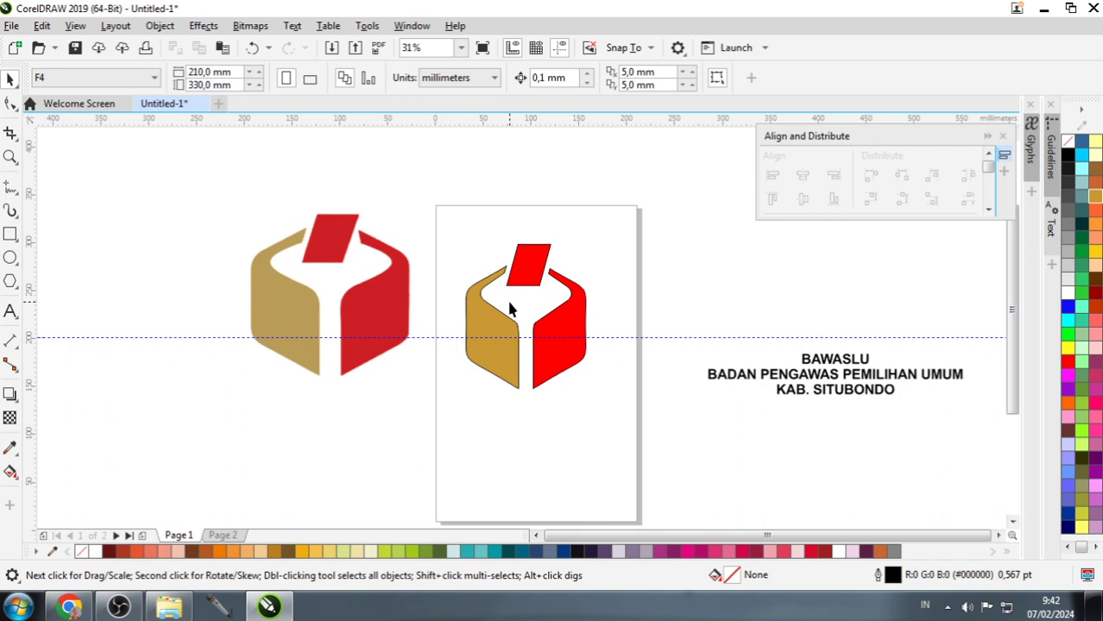
scroll(720, 337, "right", 2)
left_click(645, 321)
left_click_drag(628, 337, 309, 382)
Step: Break the text block into separate lines and enlarge BAWASLU about its centre to about 95 pt
scroll(312, 371, "up", 1)
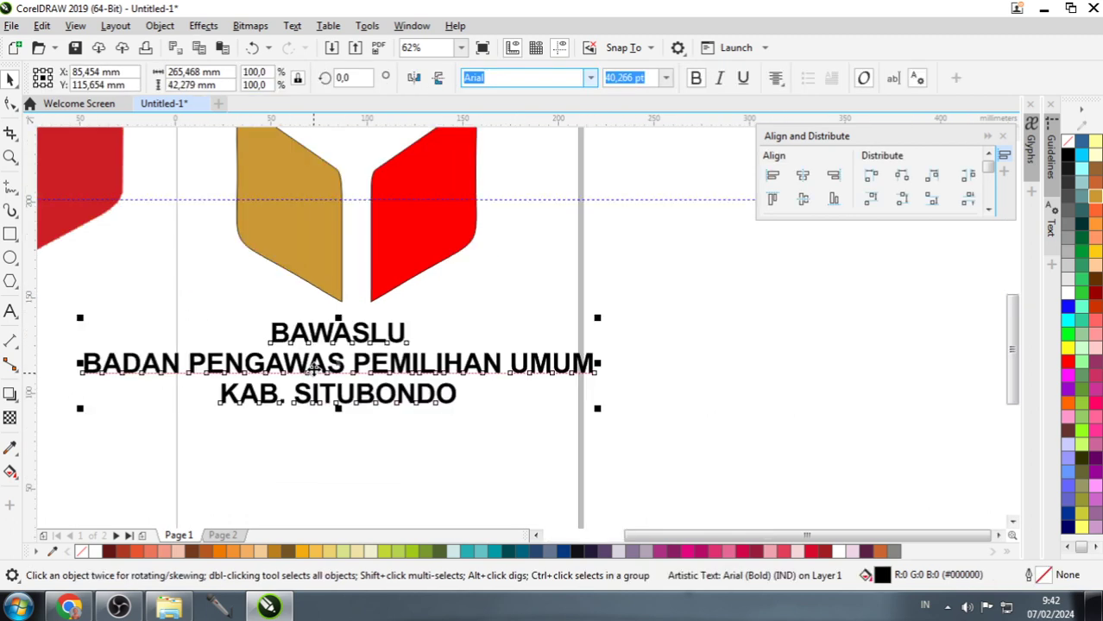
key("Tab")
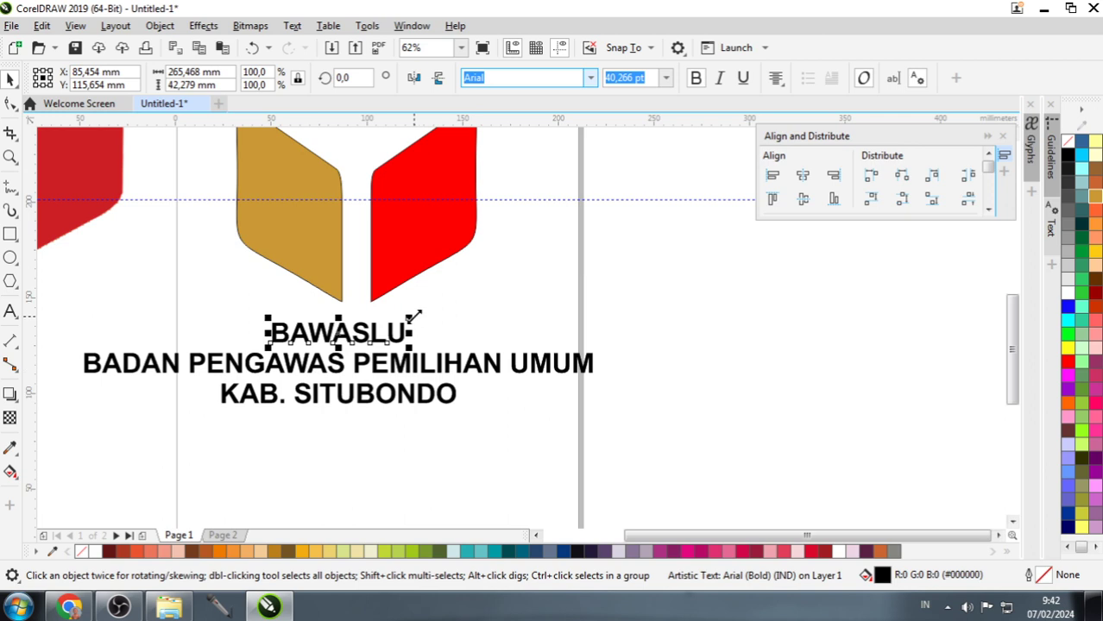
left_click_drag(413, 317, 502, 278)
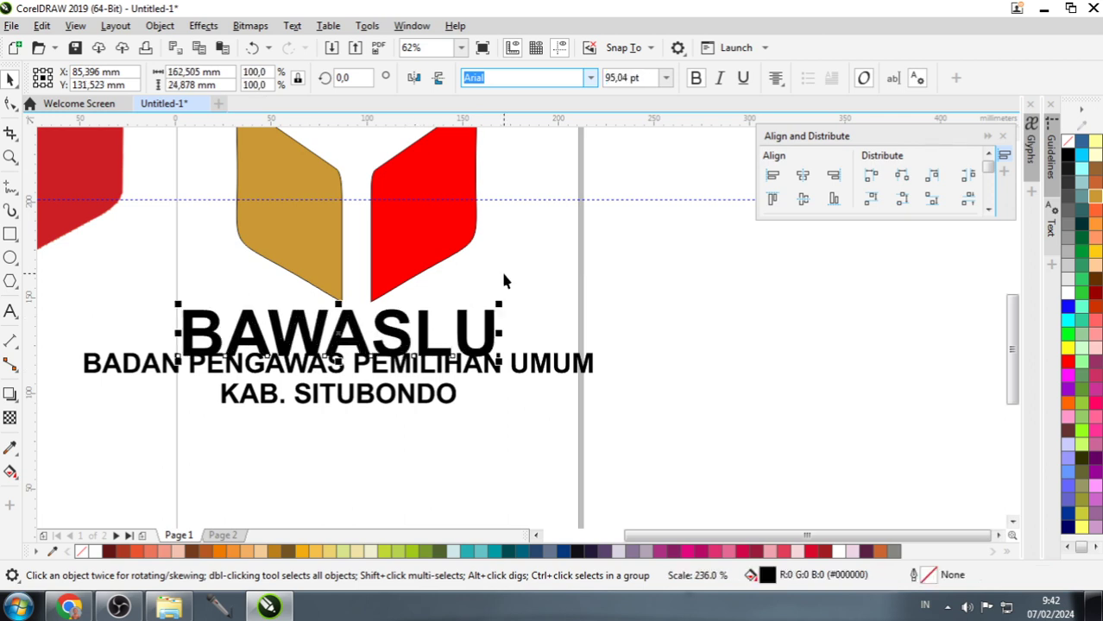
Step: Move the two lower text lines down together so they clear the enlarged BAWASLU
left_click(381, 377)
left_click(382, 394, "shift")
left_click_drag(382, 393, 390, 434)
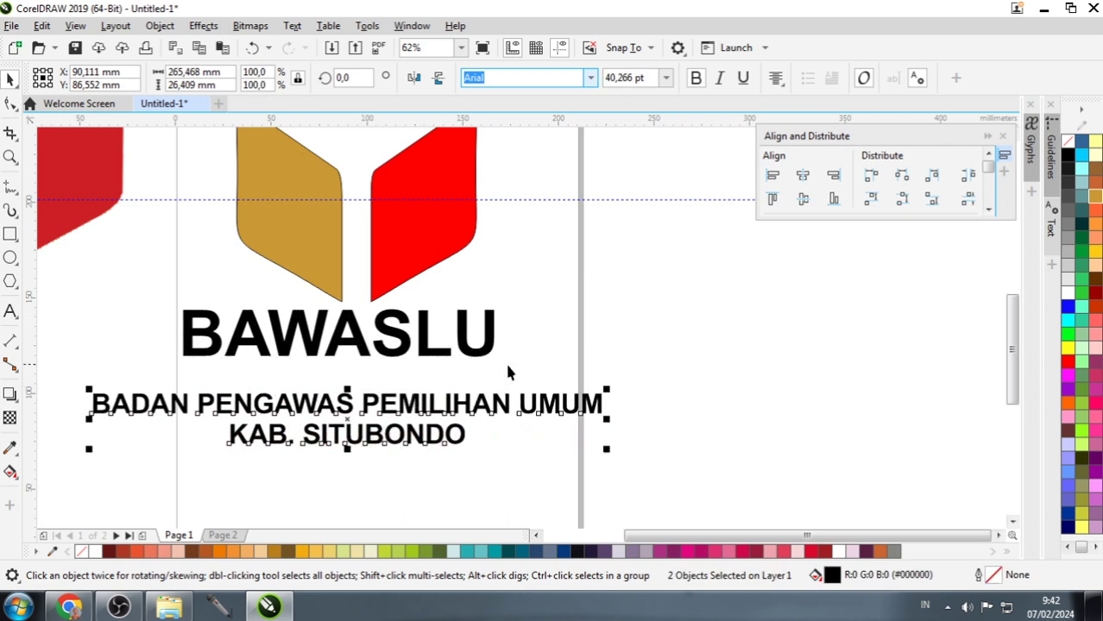
Step: Place BADAN PENGAWAS PEMILIHAN UMUM directly under BAWASLU and reduce it to about 24 pt in regular weight, nearly matching BAWASLU's width
left_click(507, 371)
left_click_drag(485, 412, 576, 379)
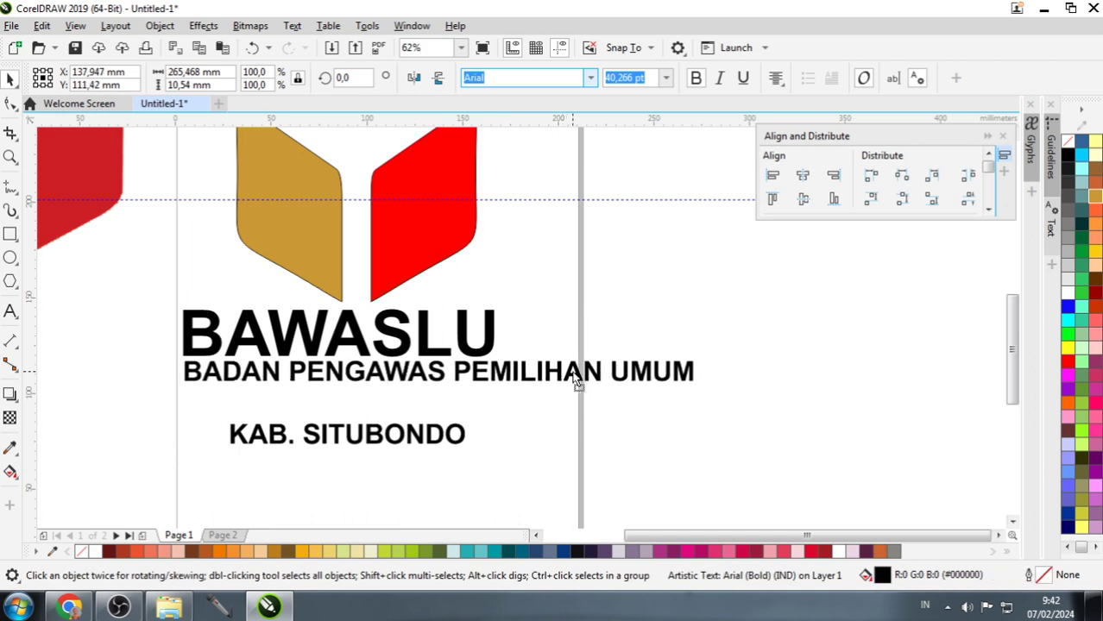
left_click_drag(701, 357, 500, 341)
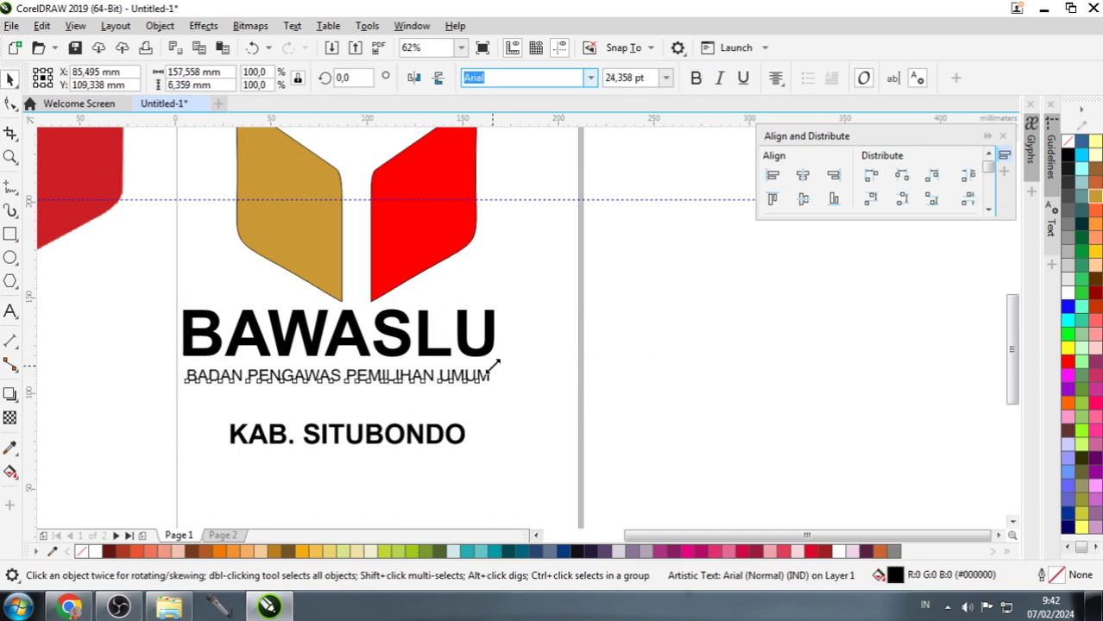
Step: Move KAB. SITUBONDO up beneath the small line and enlarge it slightly to about 42 pt
left_click_drag(401, 431, 395, 404)
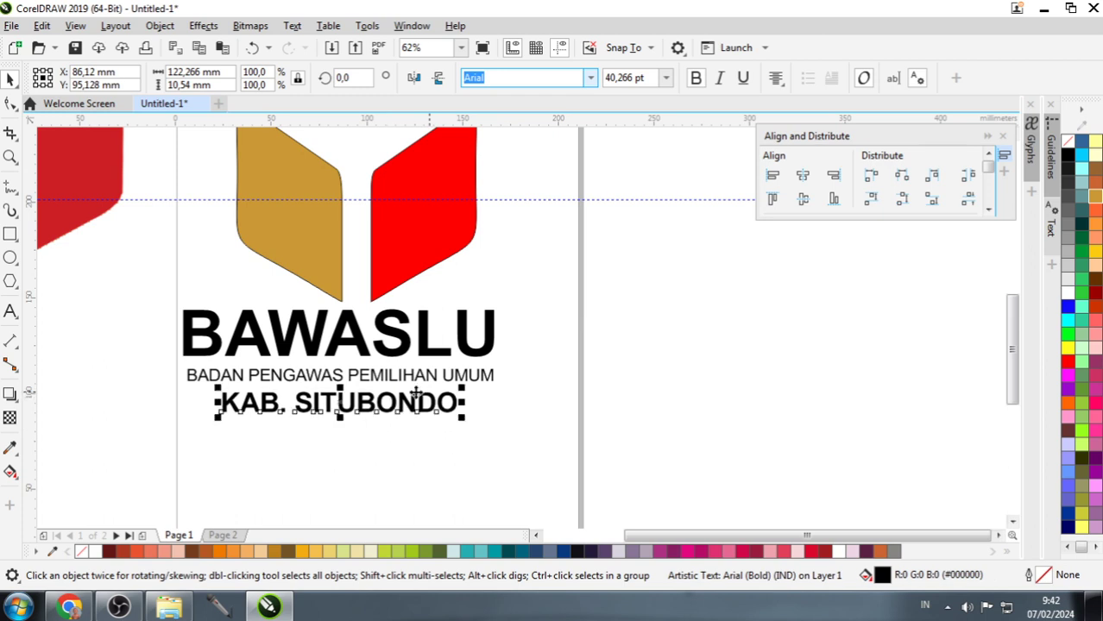
left_click_drag(465, 389, 474, 388)
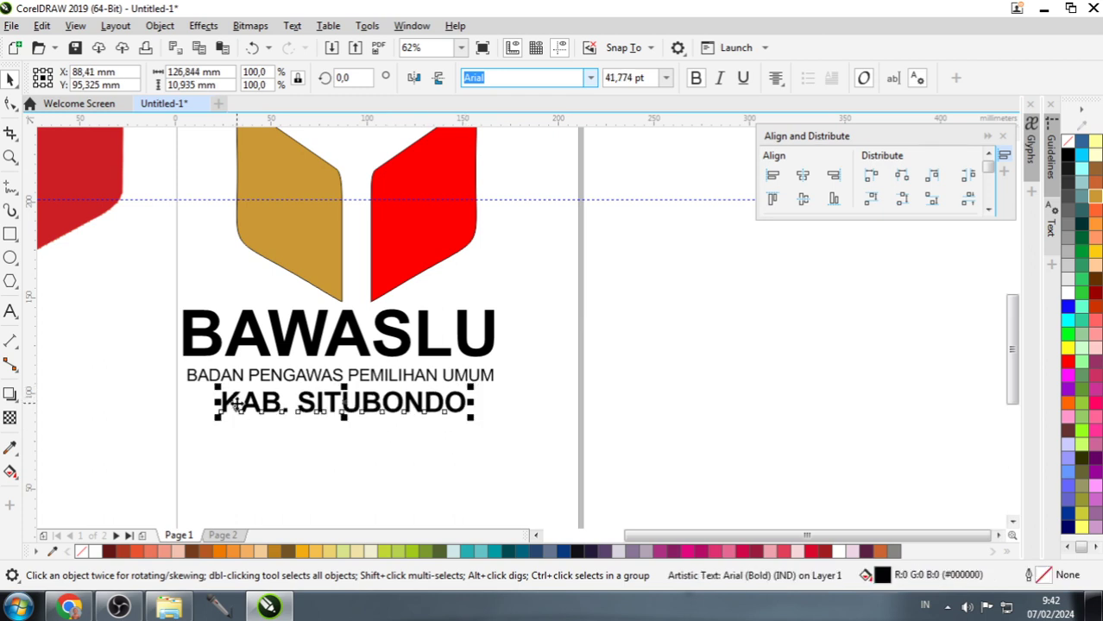
Step: Change the last text line to PANJI - SITUBONDO and enlarge it about its centre to about 46 pt
double_click(233, 405)
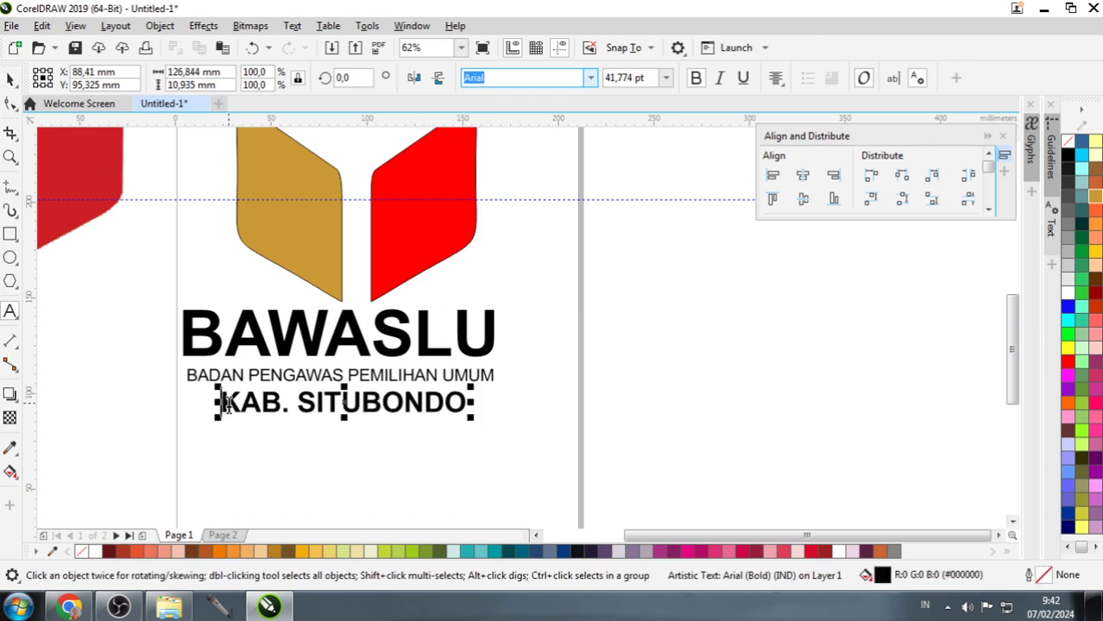
left_click(222, 403)
type("p")
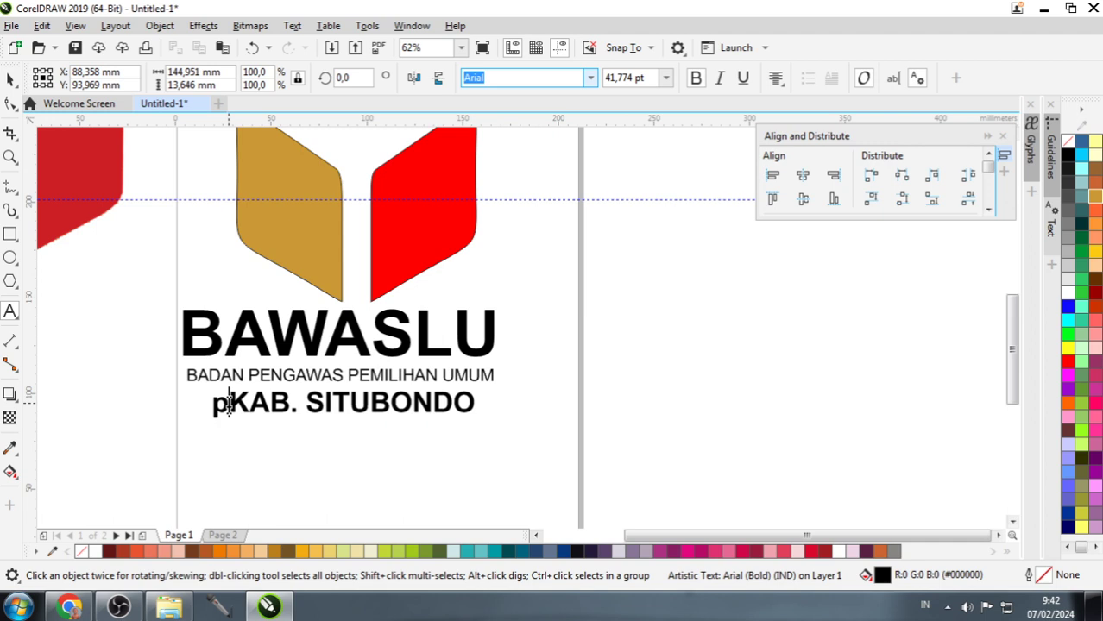
key("BackSpace")
type("PANJI")
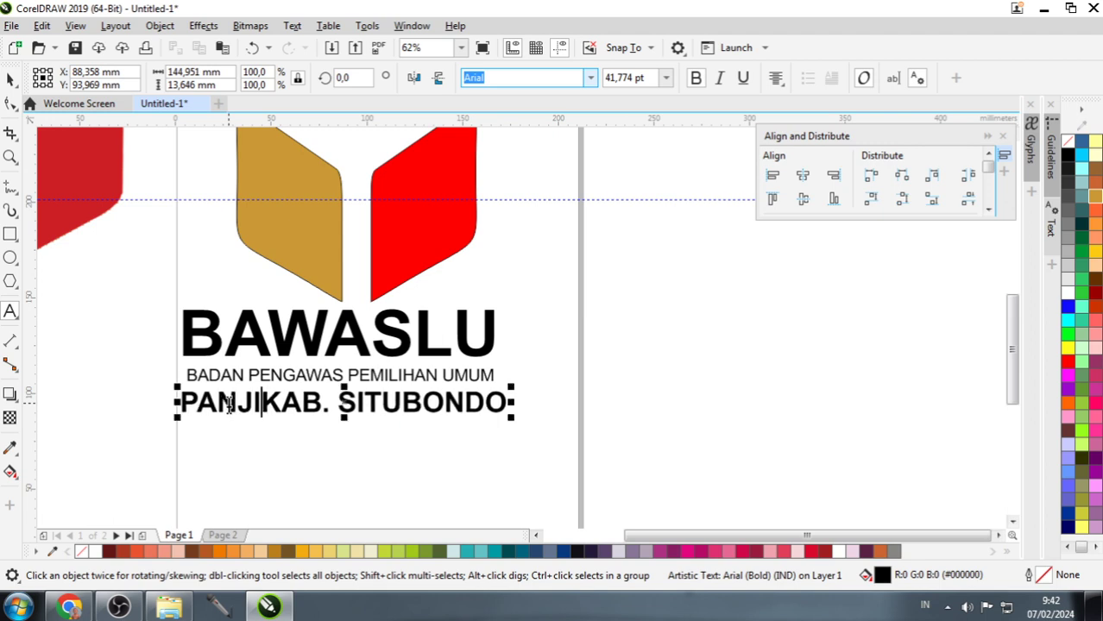
key("Delete")
key("Delete")
key("Delete")
key("Delete")
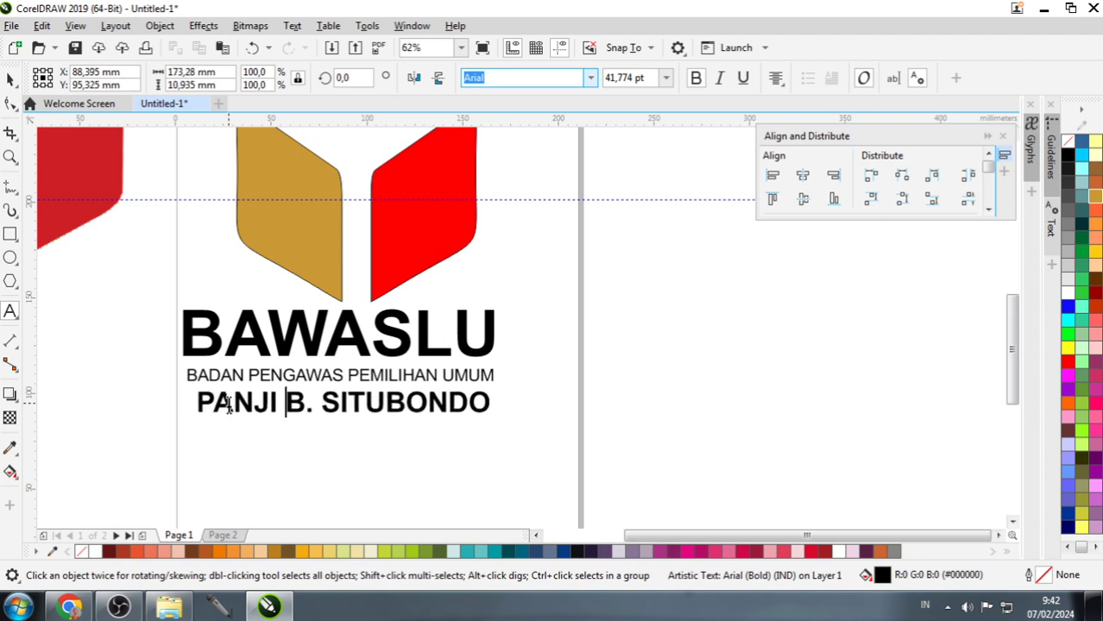
type("-")
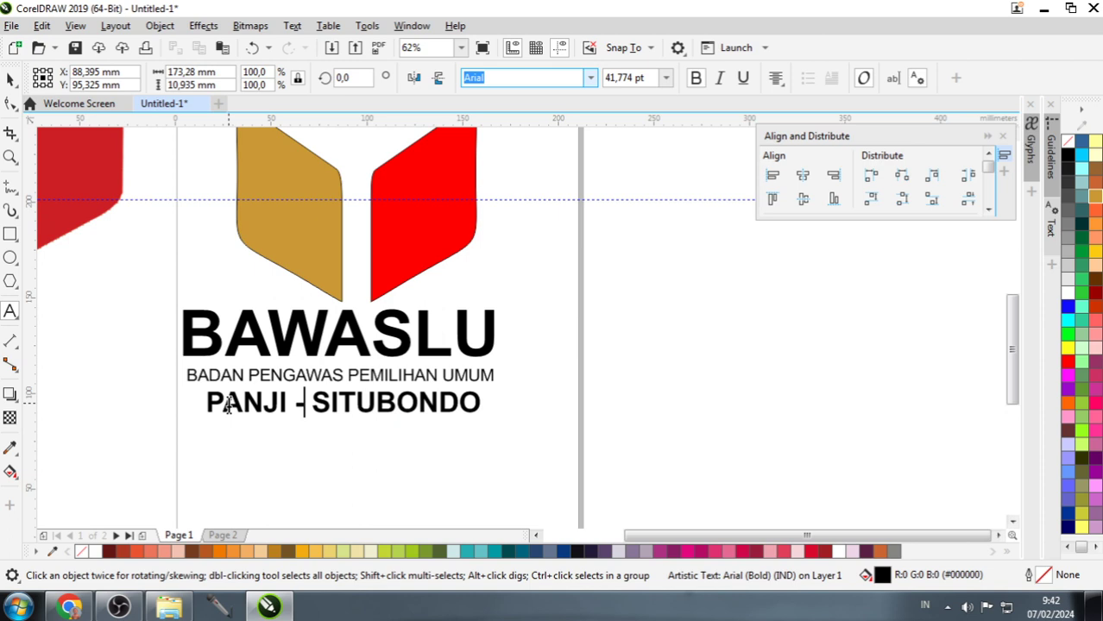
key("ctrl+space")
left_click_drag(485, 385, 496, 383)
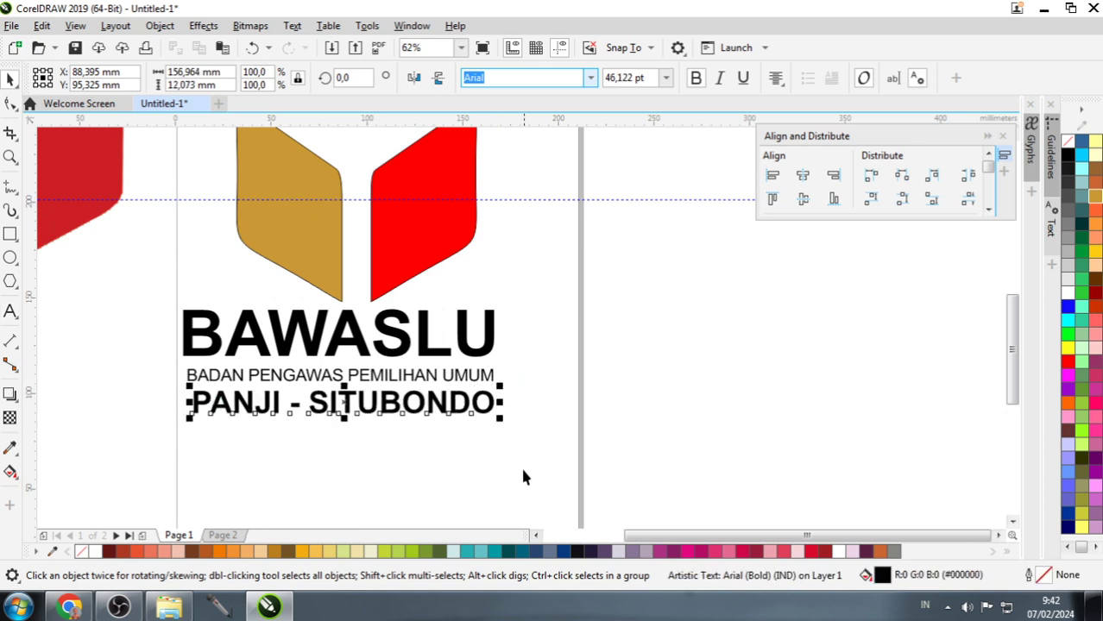
Step: Group the parallelogram and the two box halves into one object
left_click_drag(542, 463, 113, 283)
scroll(571, 426, "down", 1)
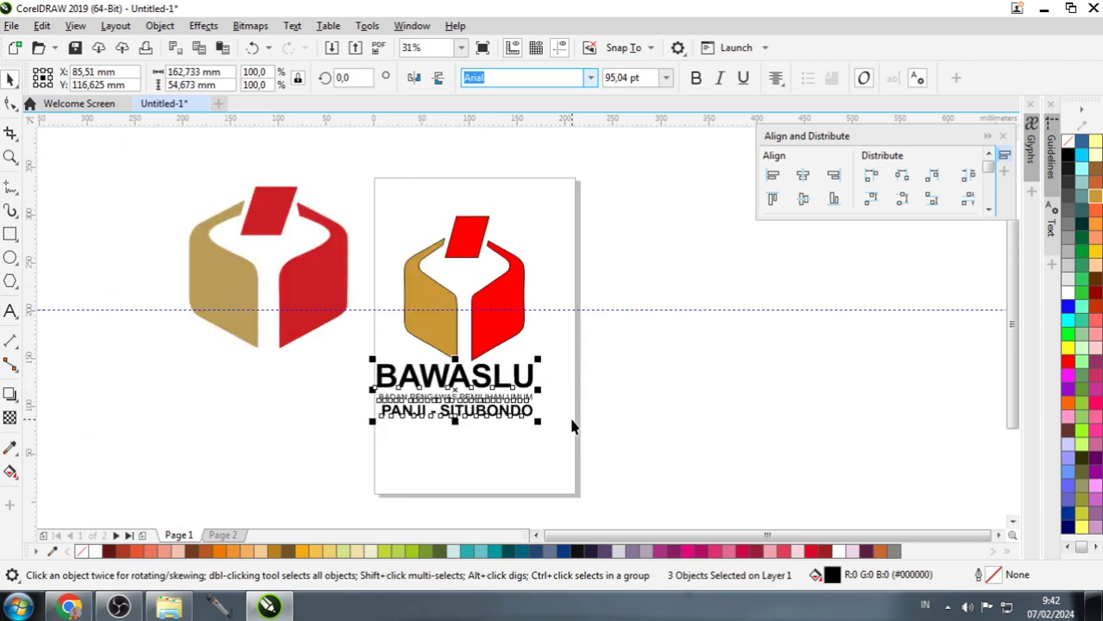
left_click(503, 291)
left_click_drag(615, 362, 380, 183)
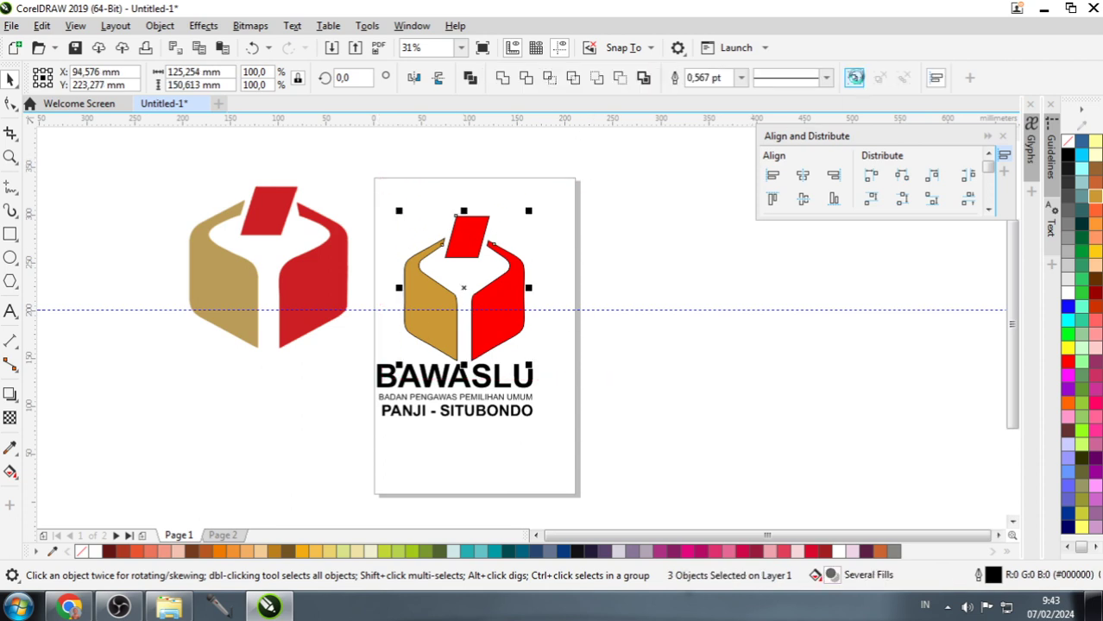
left_click(470, 78)
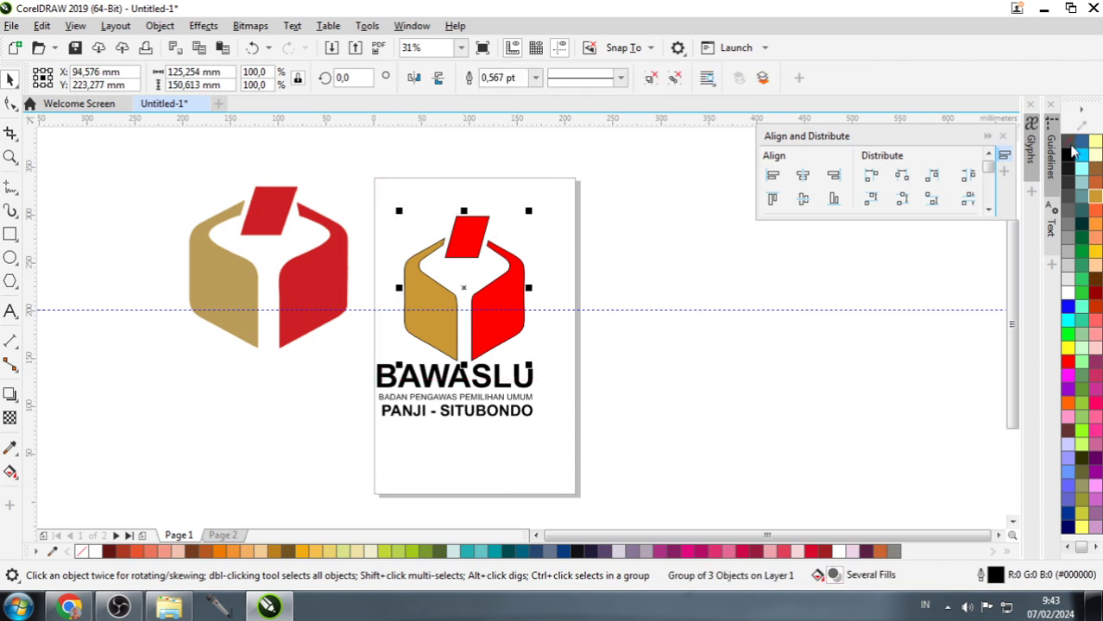
Step: Remove the outline from the grouped ballot-box emblem
right_click(1069, 143)
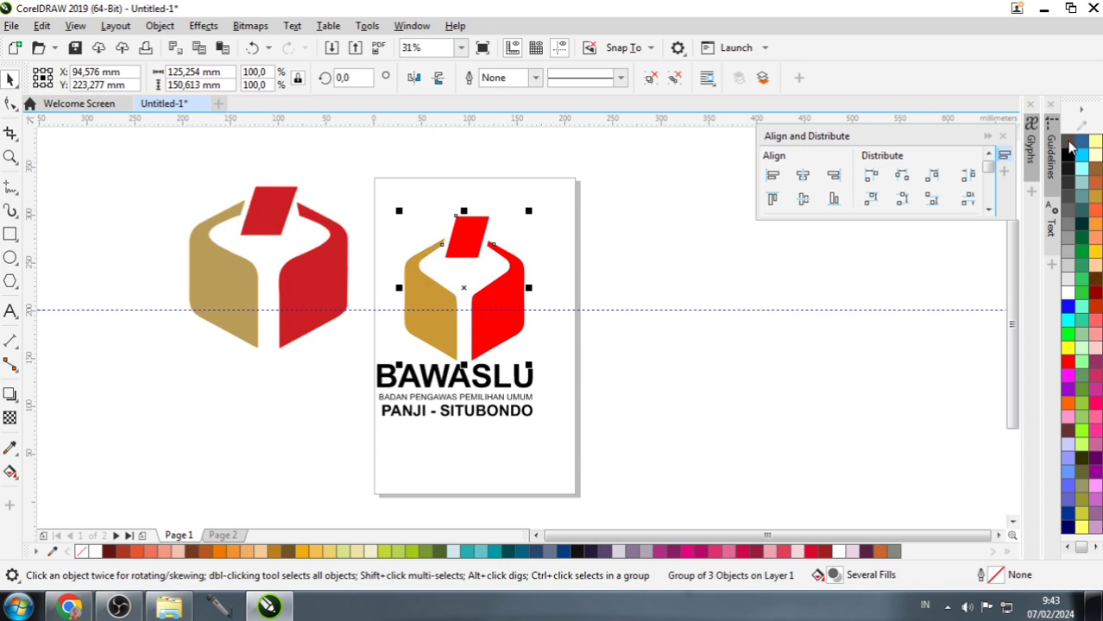
scroll(488, 364, "up", 3)
scroll(492, 419, "down", 3)
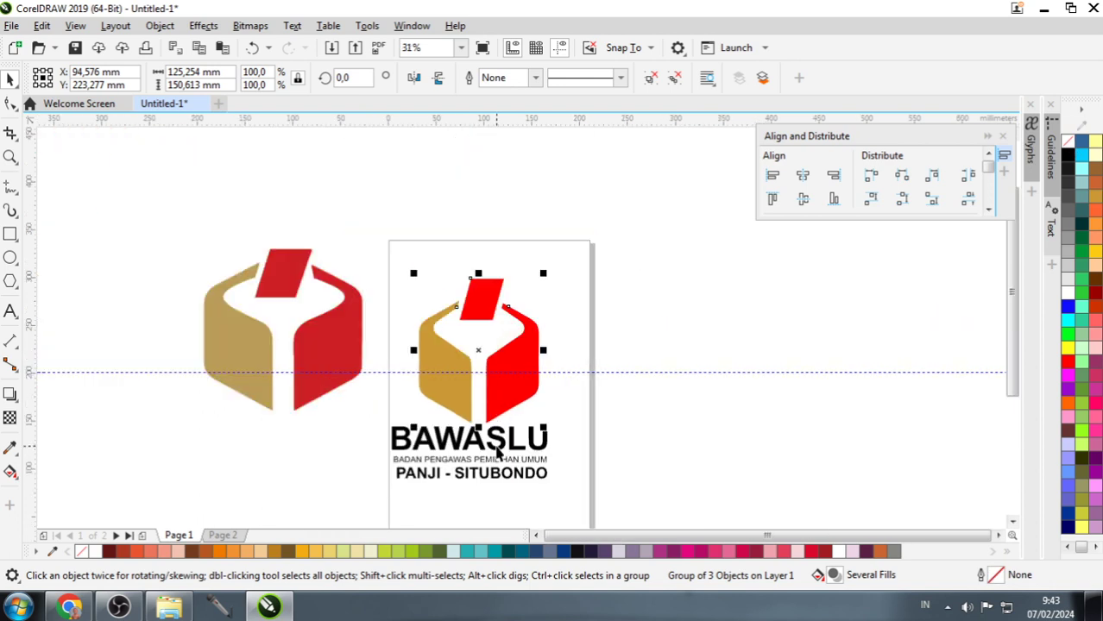
Step: Centre the ballot-box emblem horizontally over the BAWASLU text
left_click(501, 441, "shift")
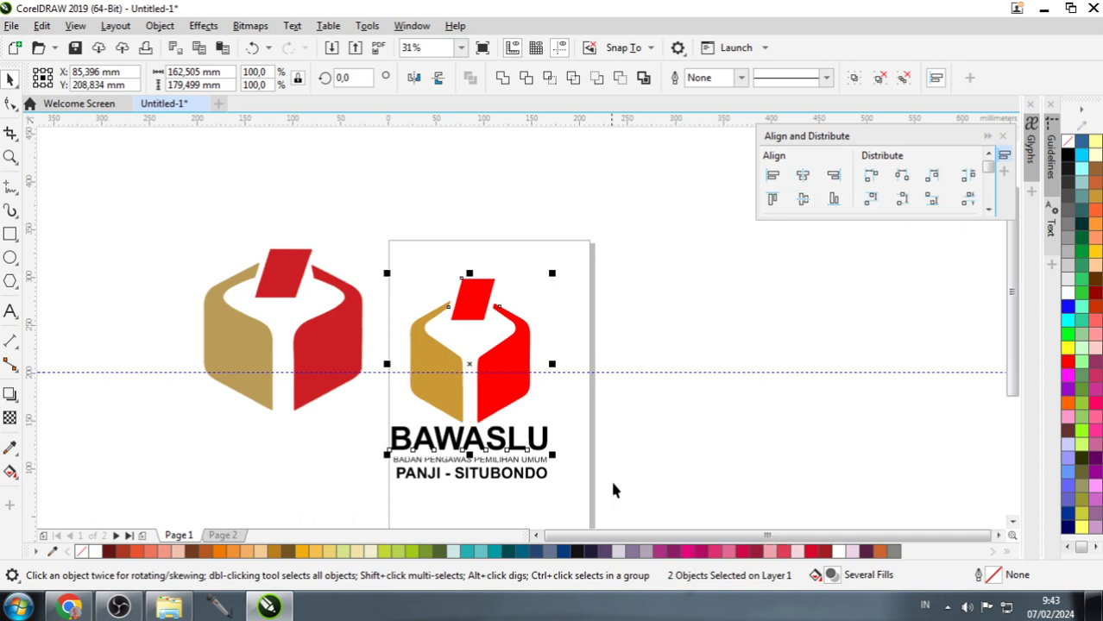
left_click(563, 433)
scroll(561, 431, "down", 2)
scroll(558, 442, "up", 5)
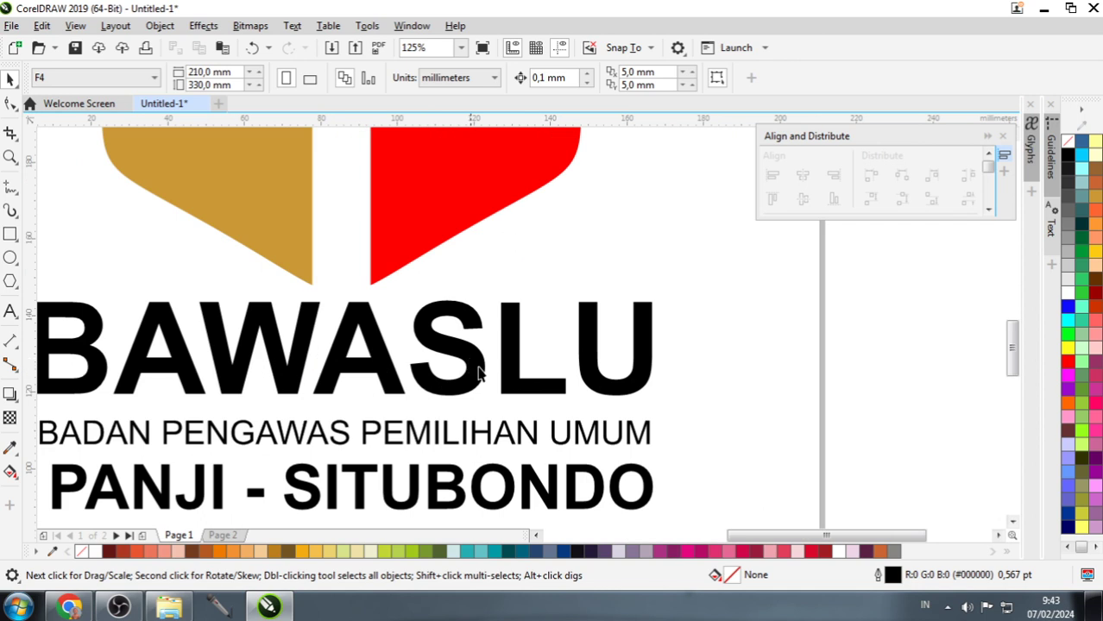
left_click(477, 371)
scroll(497, 387, "down", 2)
left_click(660, 431)
scroll(565, 429, "down", 2)
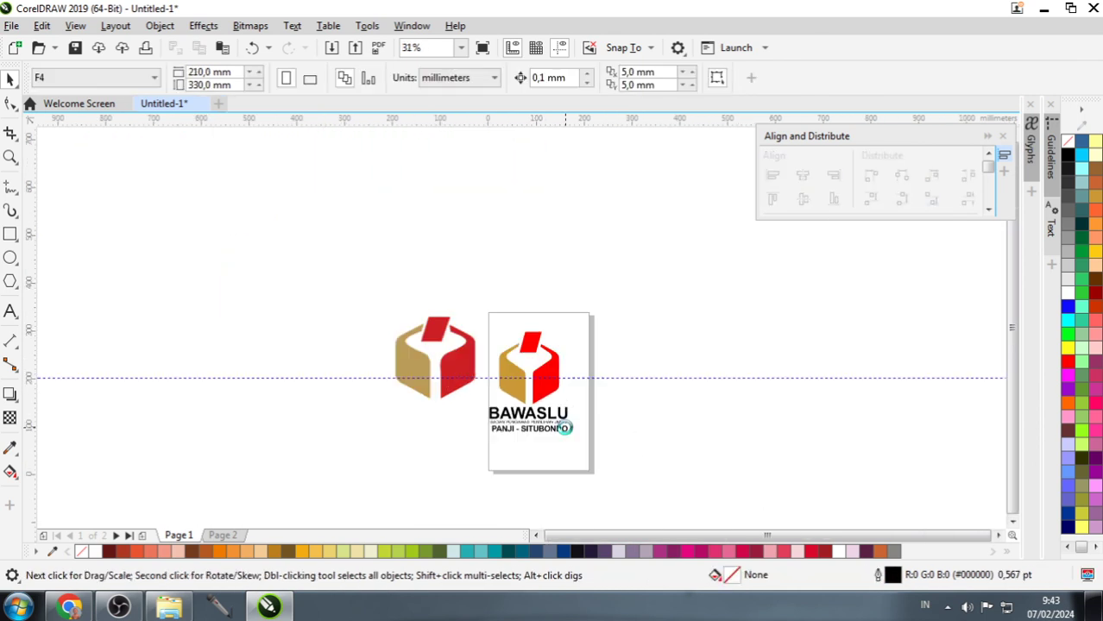
Step: Move the emblem and its three text lines together to about the middle of the page's width
left_click_drag(511, 326, 507, 321)
left_click_drag(542, 371, 528, 397)
scroll(574, 345, "up", 2)
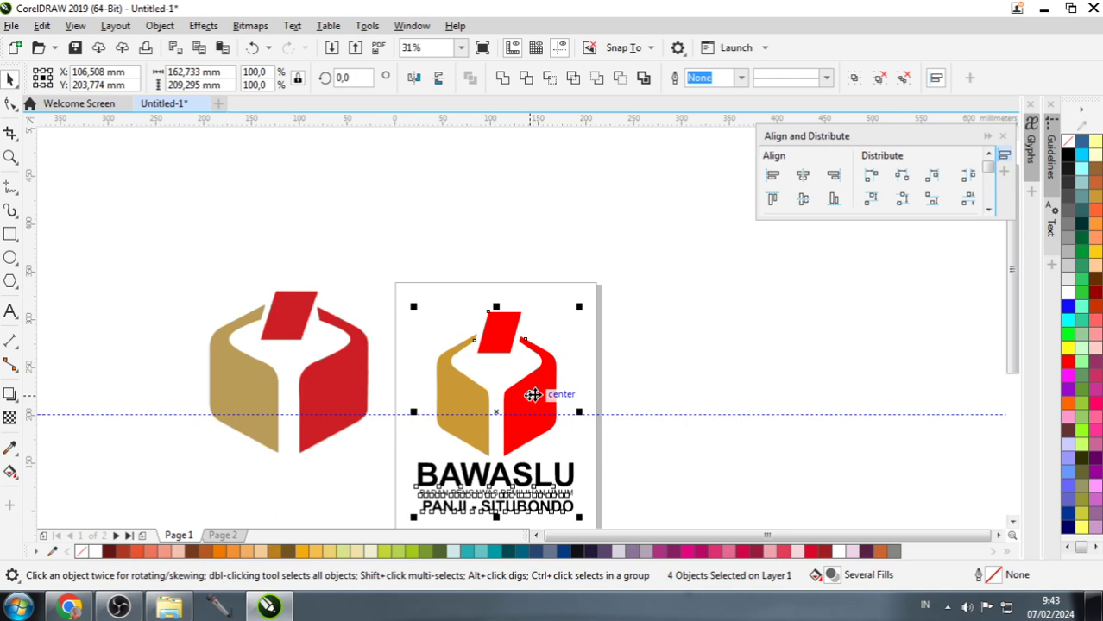
Step: Start exporting only the selected logo as a PNG file named LOGO BAWASLU PANJI
key("ctrl+e")
left_click(473, 372)
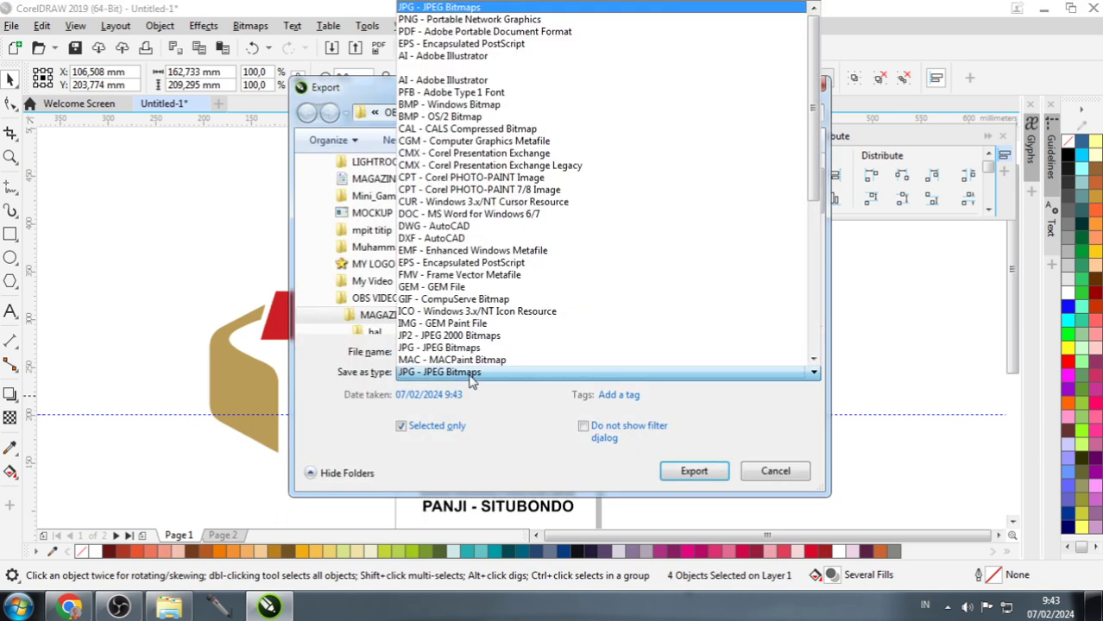
left_click(421, 19)
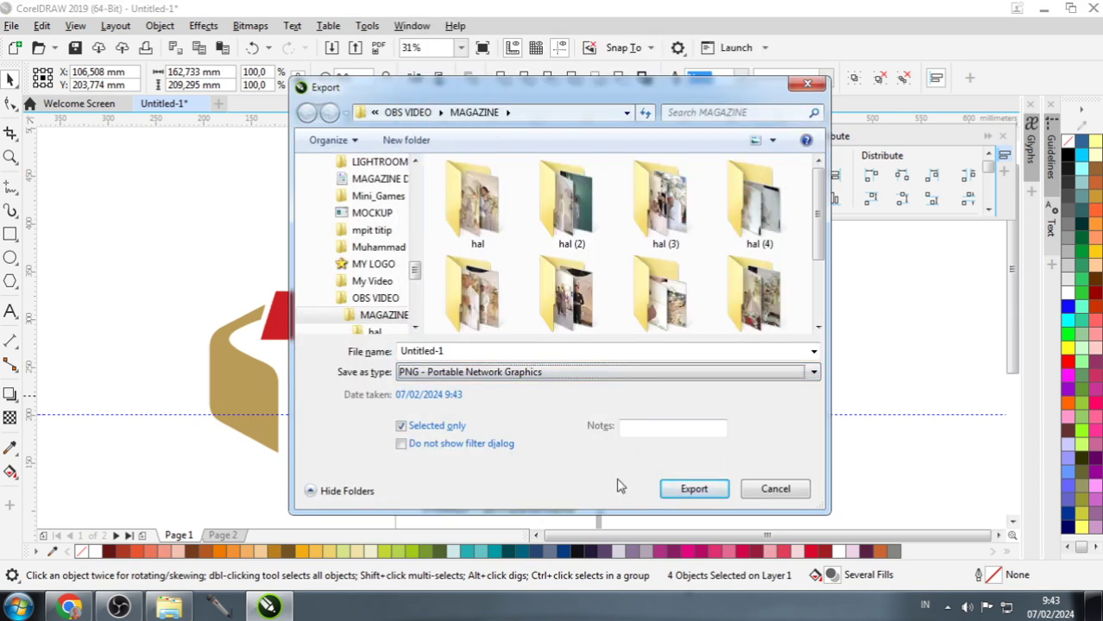
left_click(488, 352)
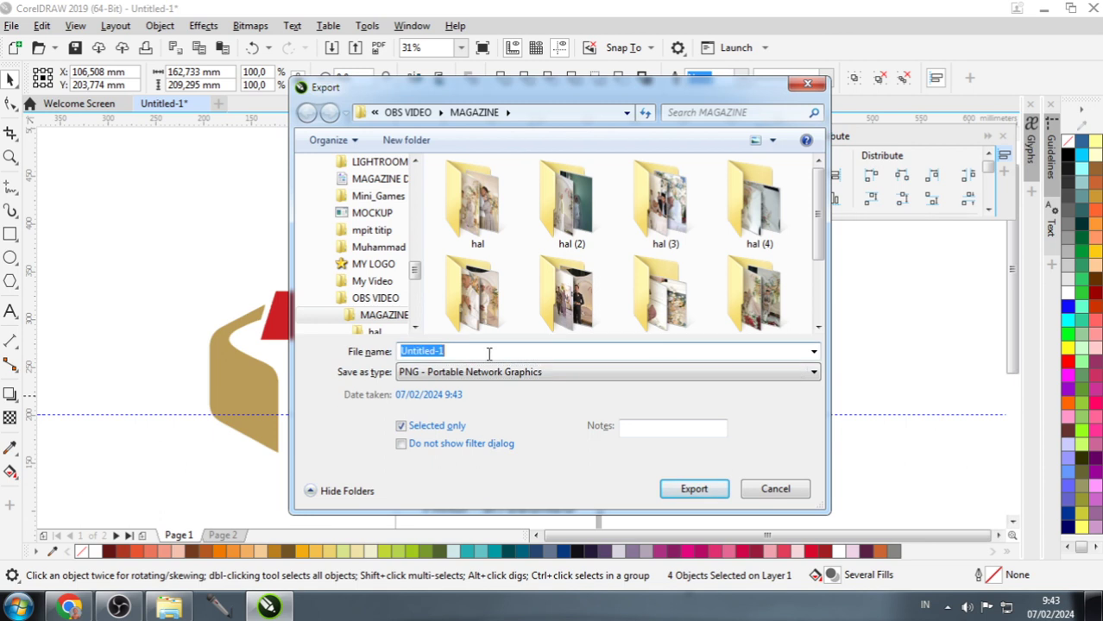
type("LOGO BAWASLU PANJI")
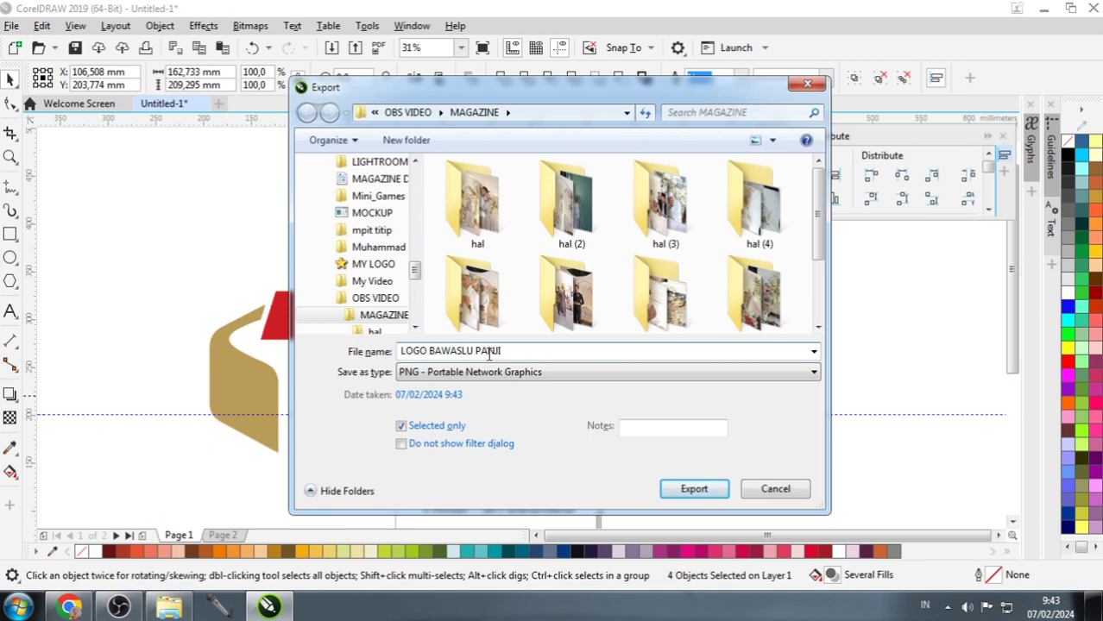
left_click(694, 489)
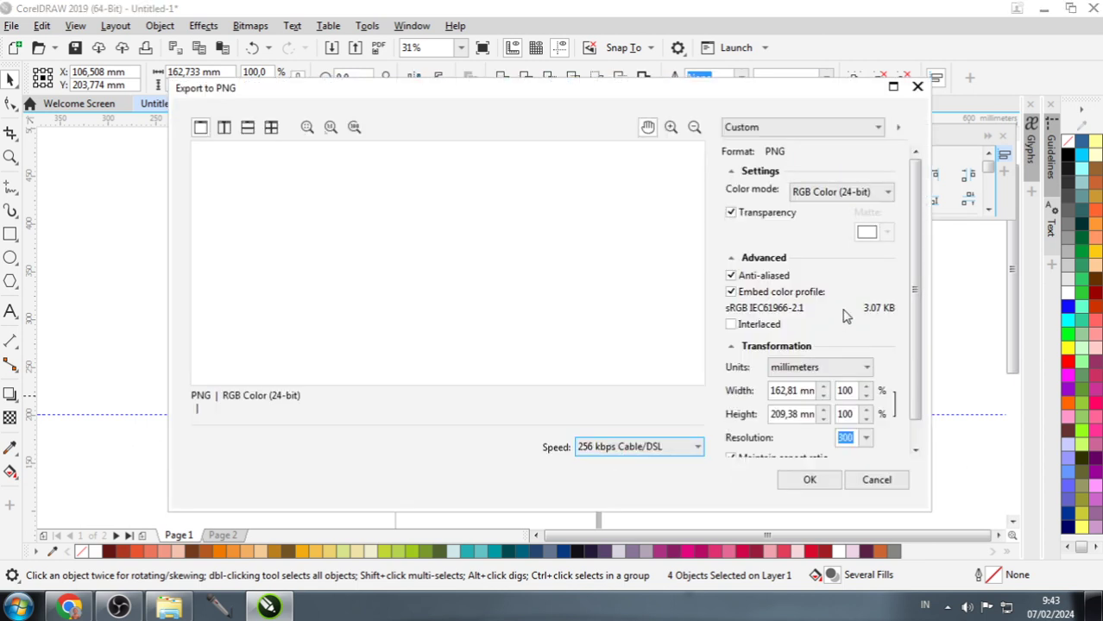
Step: Compare the PNG preview without transparency, turn transparency back on, and complete the export
left_click_drag(920, 328, 918, 418)
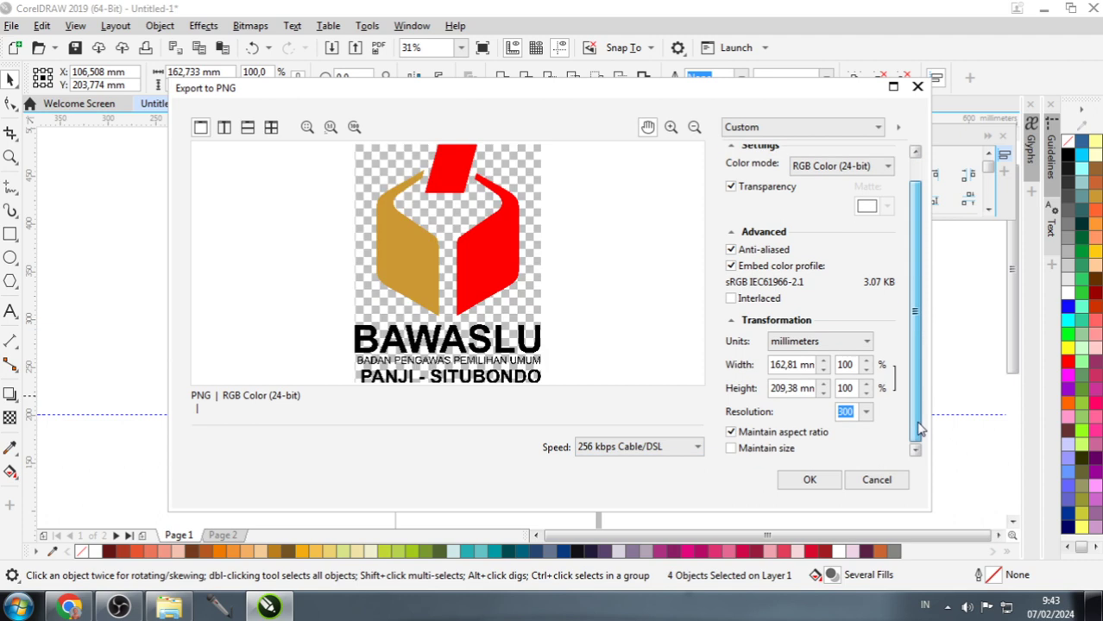
left_click(731, 202)
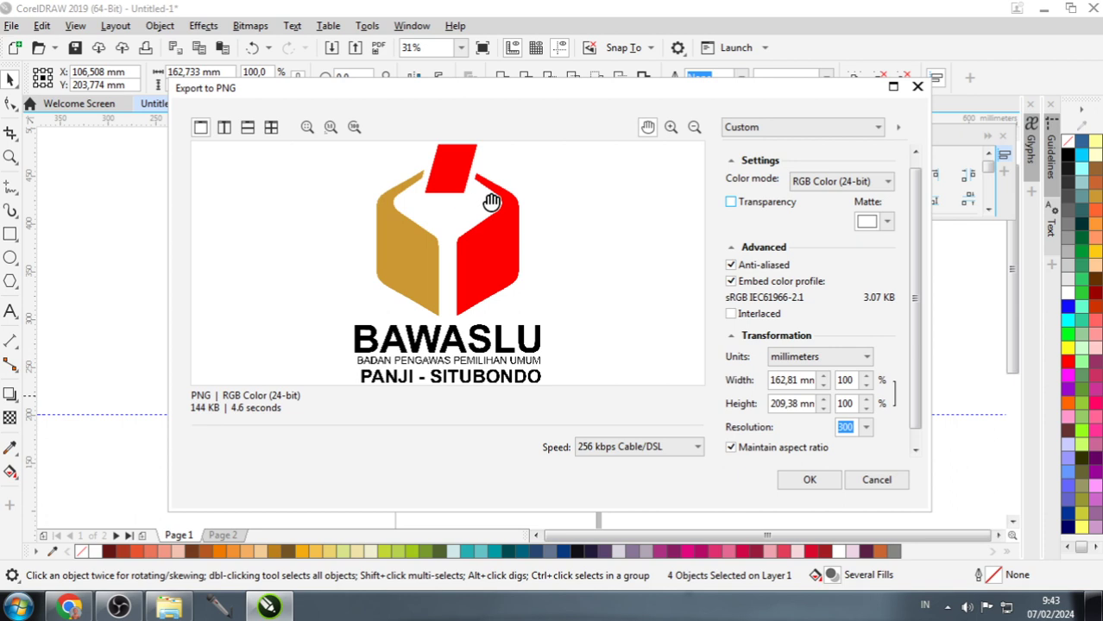
left_click(731, 202)
scroll(906, 220, "up", 1)
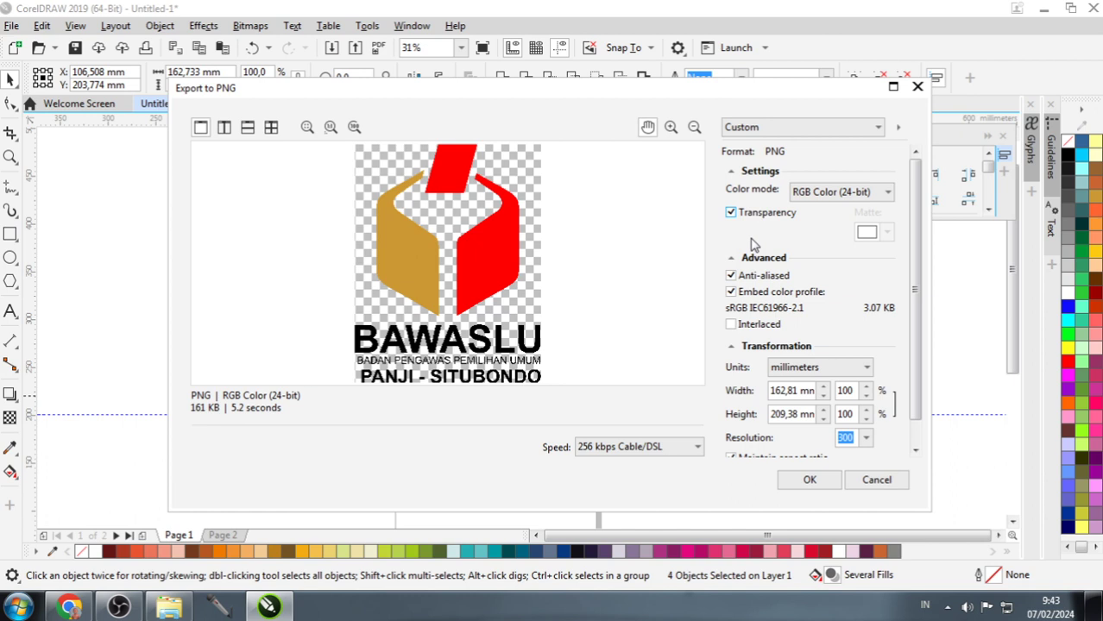
scroll(917, 397, "down", 2)
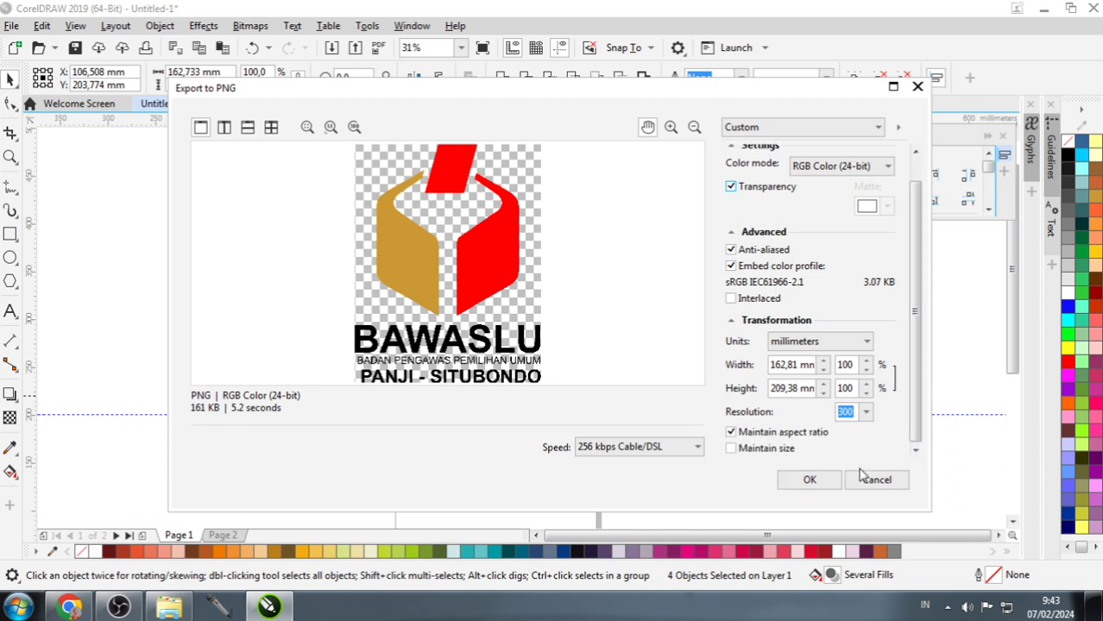
left_click(810, 481)
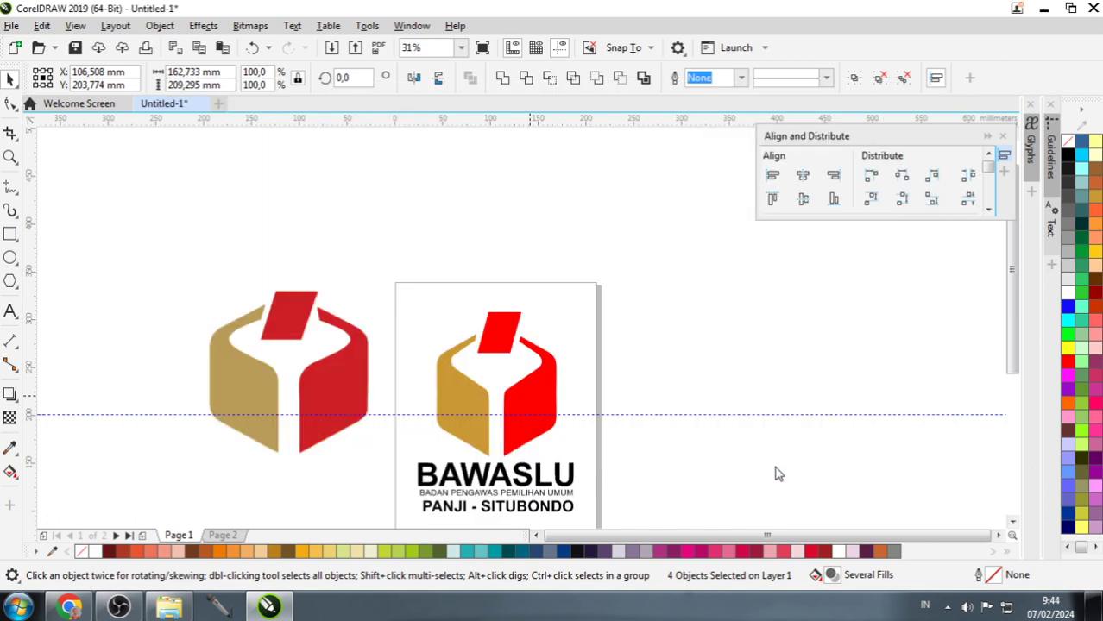
left_click(392, 365)
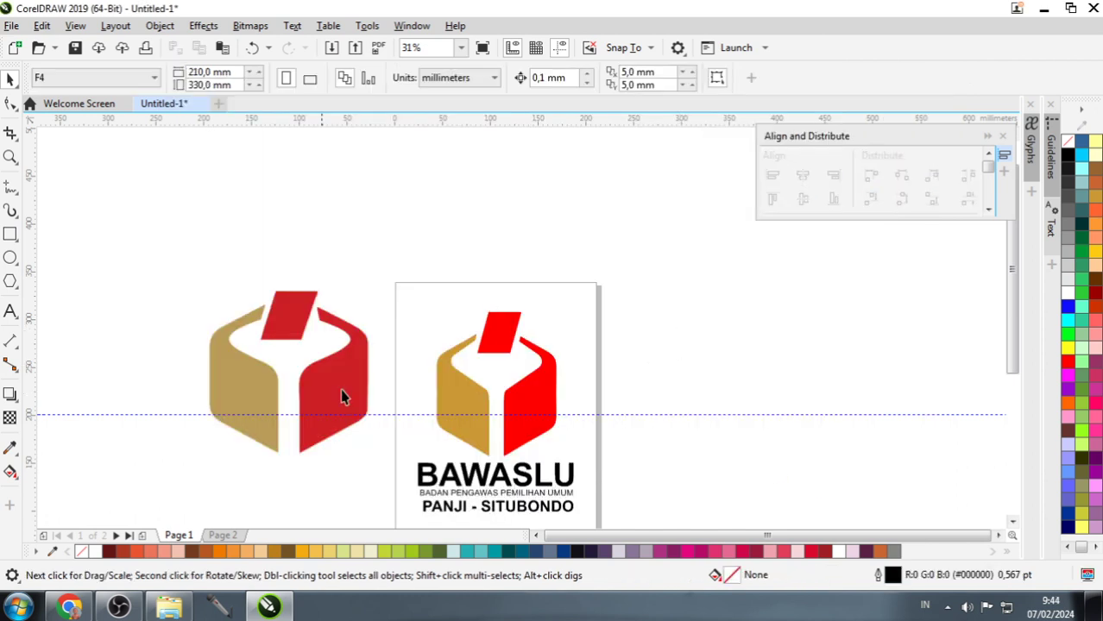
left_click(118, 606)
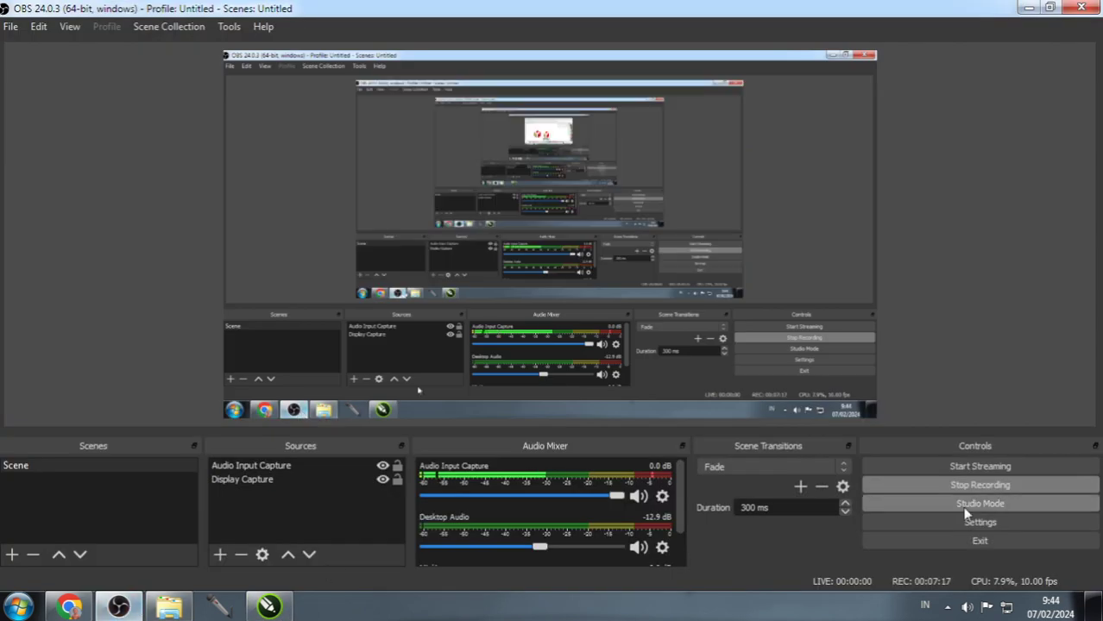